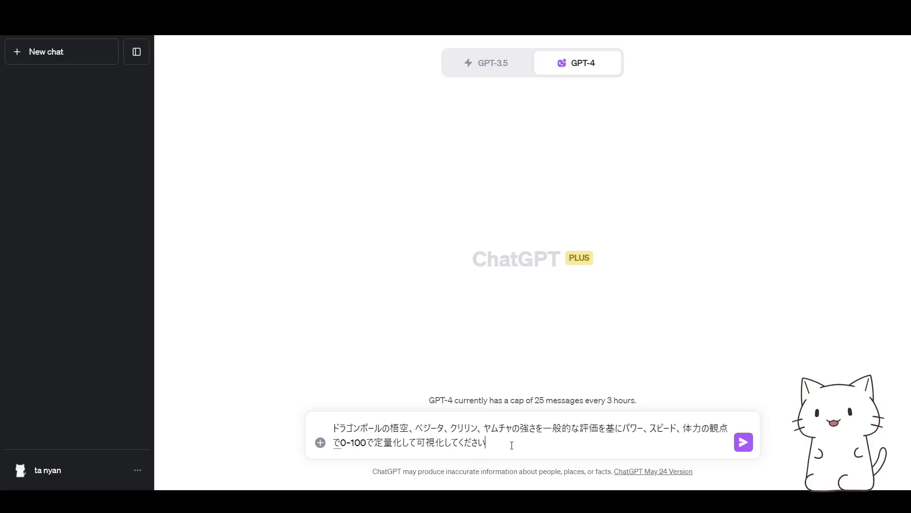
Step: Submit the prompt rating Goku, Vegeta, Krillin and Yamcha's power, speed and stamina from 0 to 100, and review the returned scores and chart
key("Return")
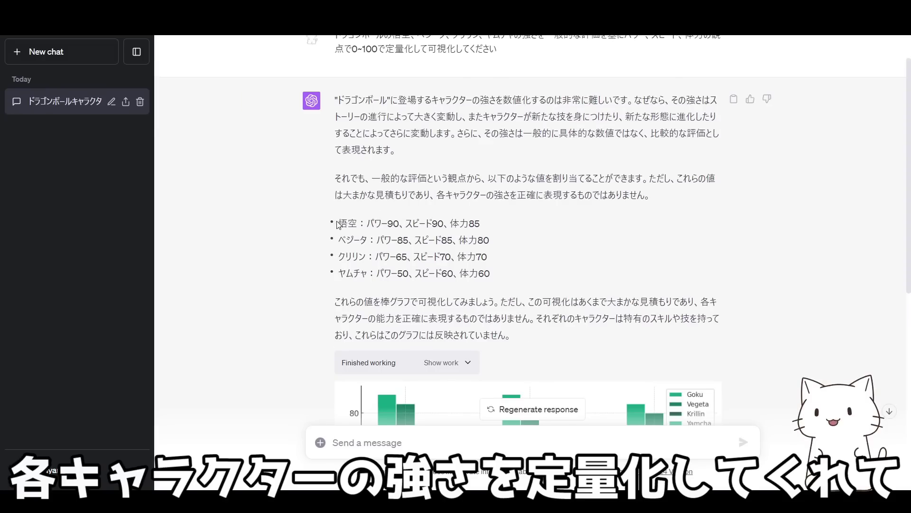
left_click_drag(341, 241, 359, 256)
scroll(392, 249, "down", 7)
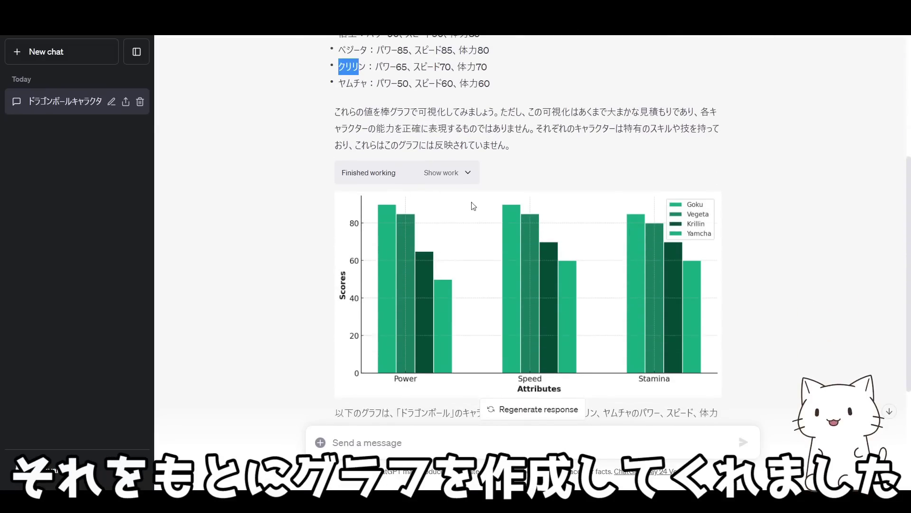
scroll(460, 257, "up", 2)
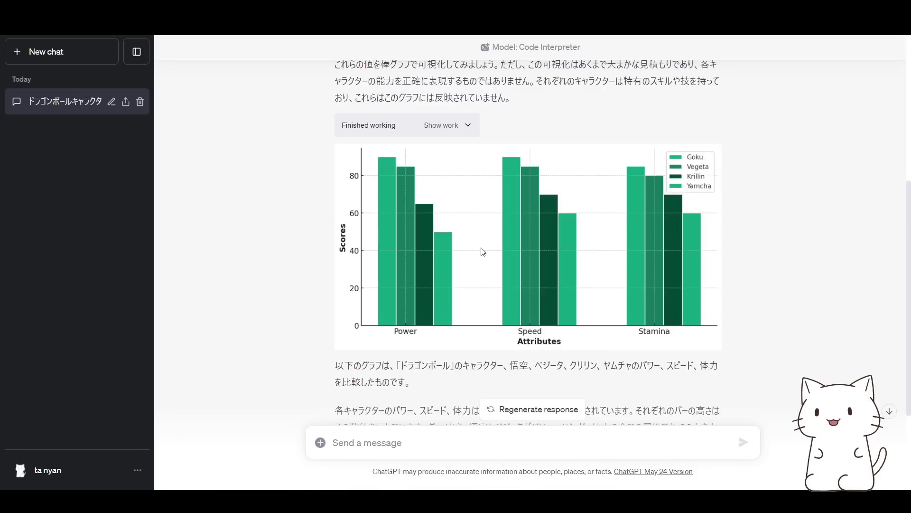
scroll(645, 209, "down", 4)
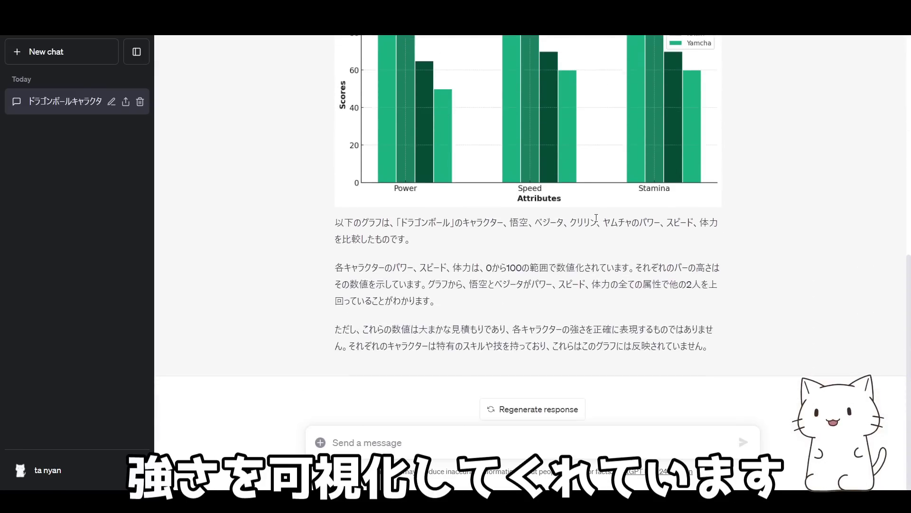
scroll(436, 210, "up", 5)
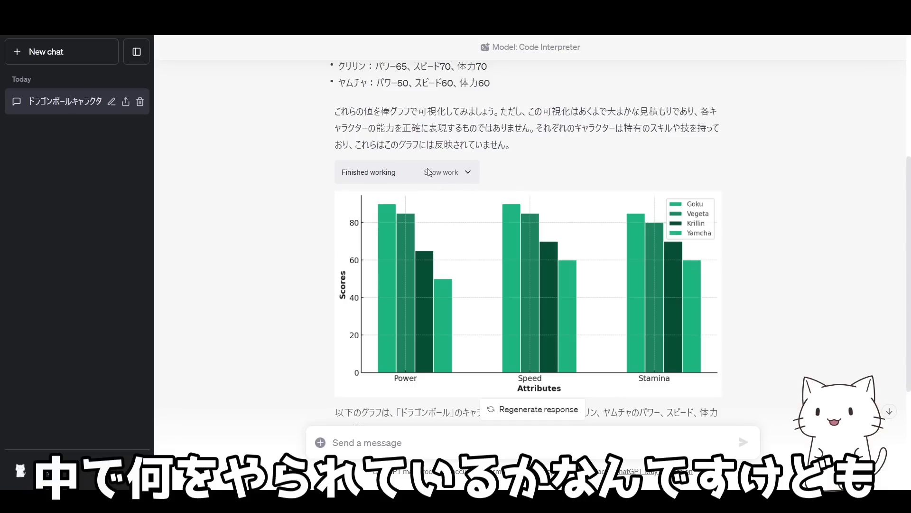
Step: Show the Python code behind the character bar chart and read it from the imports to the plotting commands
left_click(468, 173)
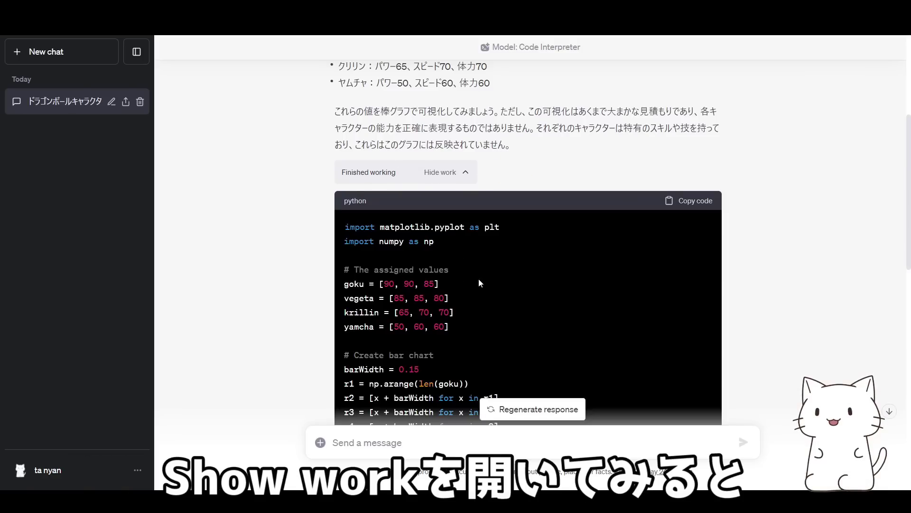
scroll(478, 283, "down", 3)
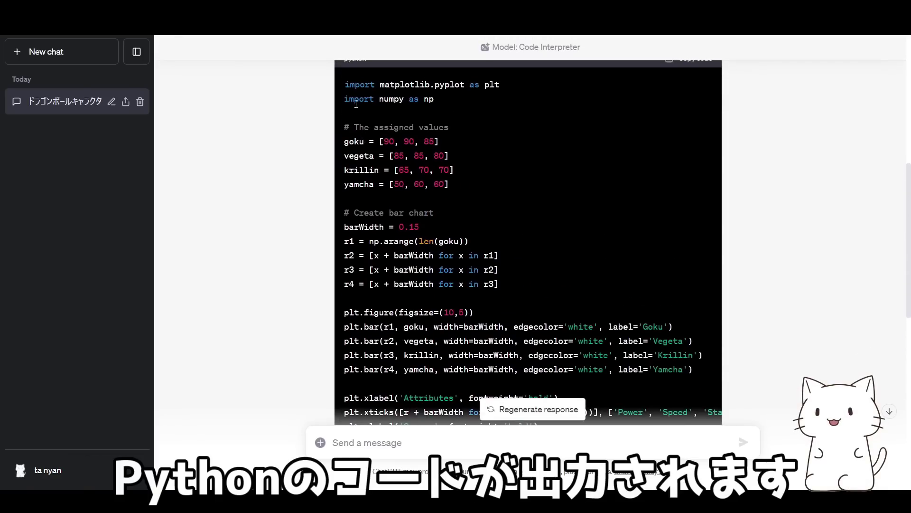
scroll(444, 271, "down", 1)
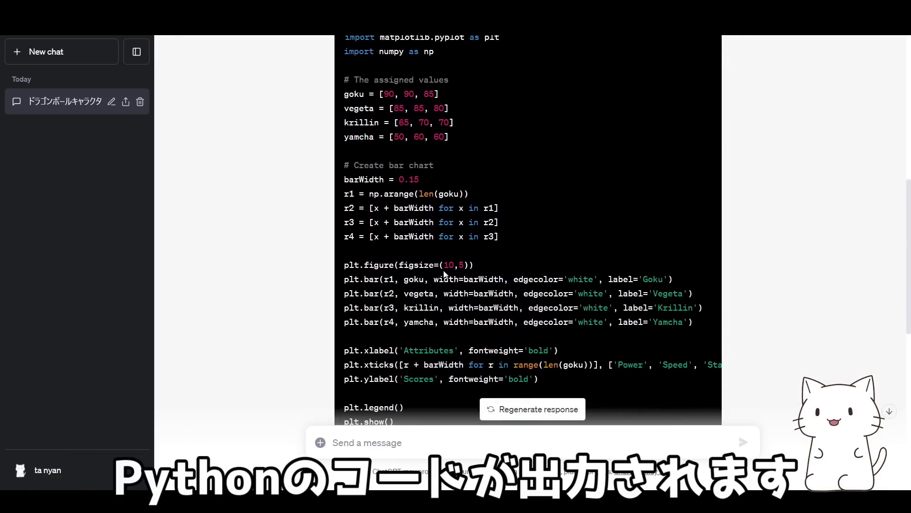
scroll(437, 196, "up", 4)
scroll(437, 197, "down", 7)
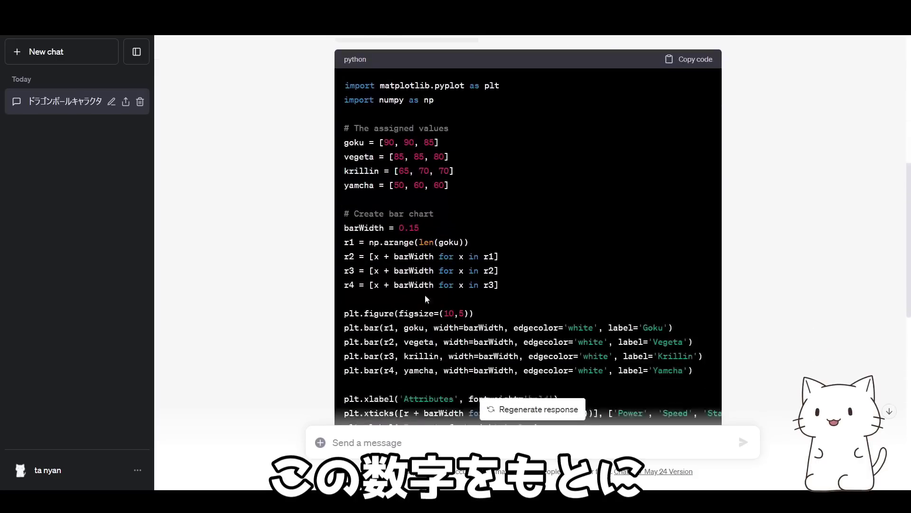
scroll(460, 220, "up", 1)
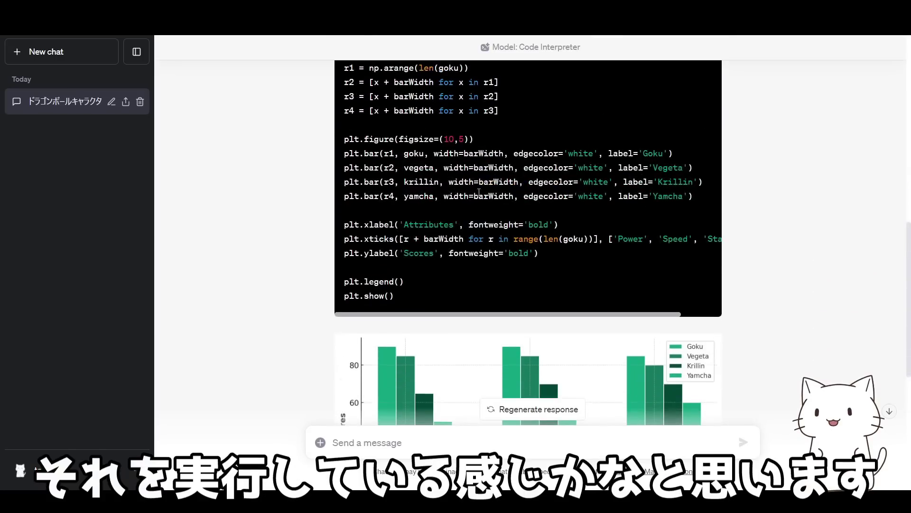
scroll(473, 256, "down", 7)
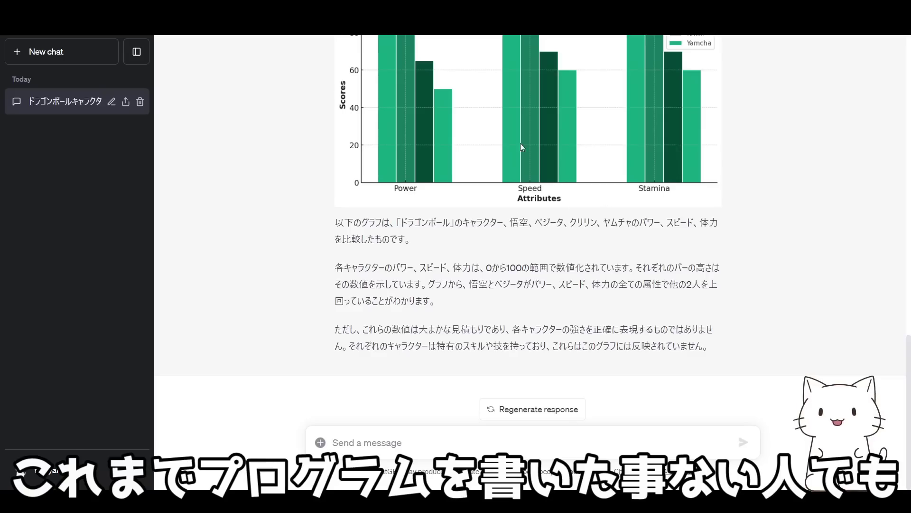
Step: Compare the plotting code with the rendered bar chart and read the explanation beneath the chart
scroll(583, 242, "up", 4)
scroll(355, 218, "up", 6)
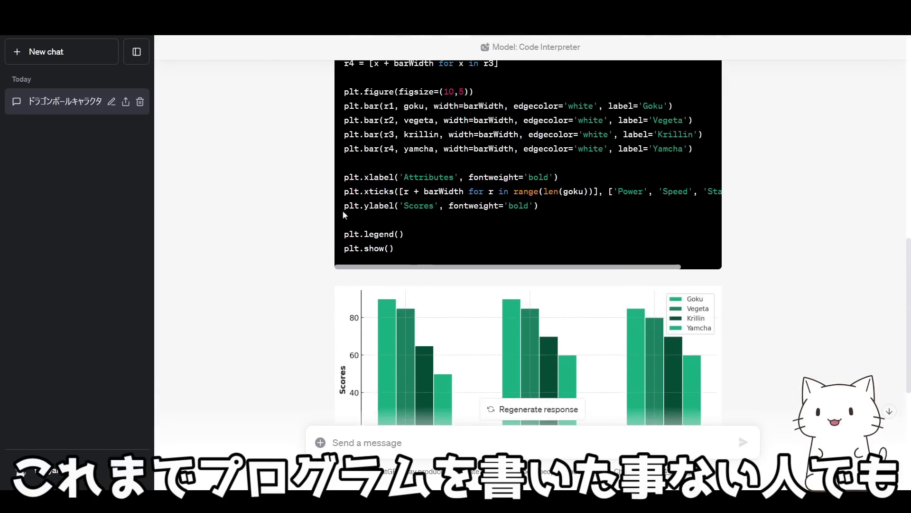
scroll(373, 185, "down", 5)
scroll(373, 185, "down", 2)
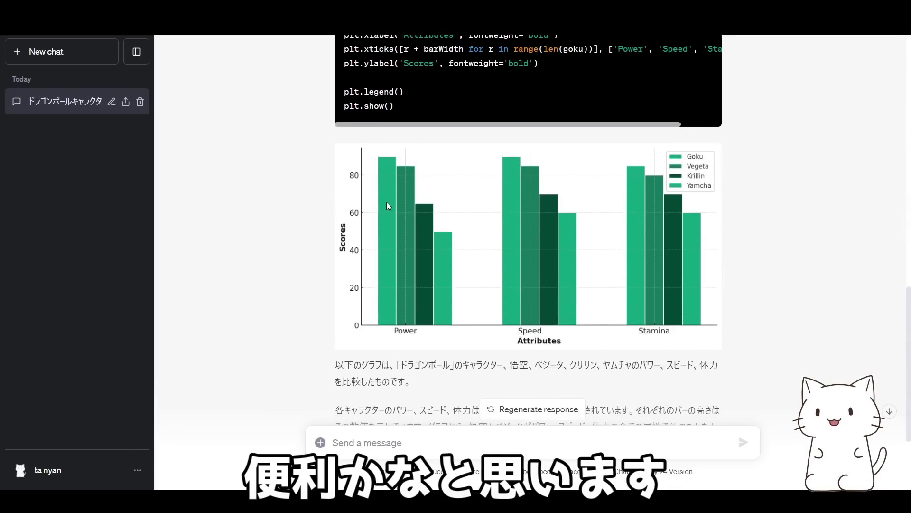
scroll(386, 201, "down", 3)
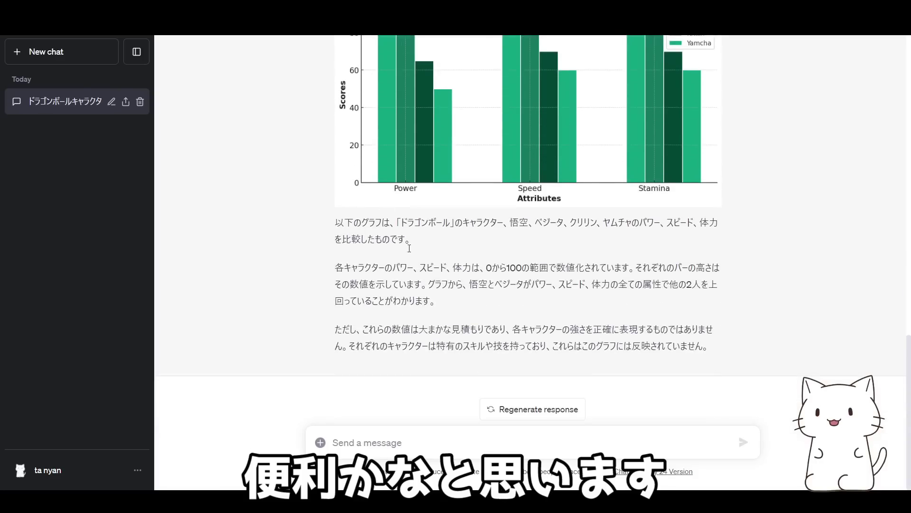
scroll(415, 199, "up", 1)
scroll(423, 285, "down", 1)
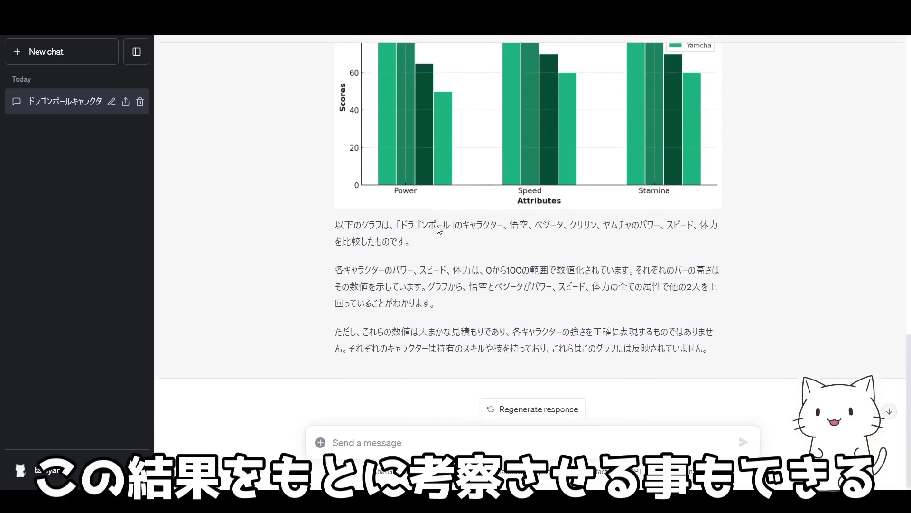
Step: Ask for an interpretation of the chart with the message "グラフの結果から言えることを考察してください"
left_click(415, 443)
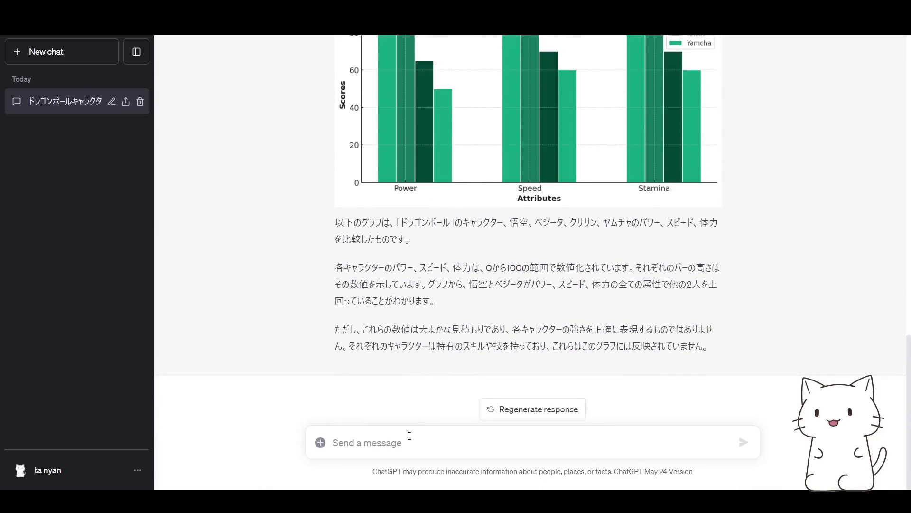
type("グラフの結果から言えることを考察してください")
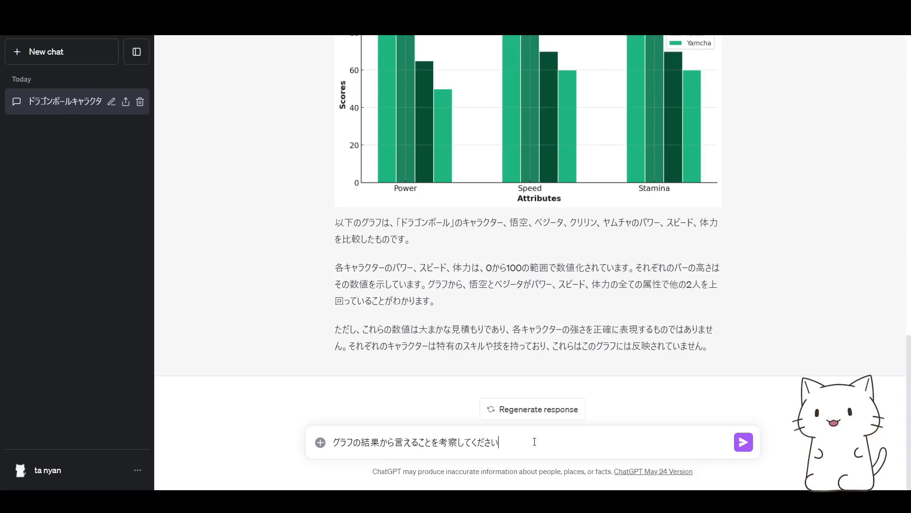
key("Return")
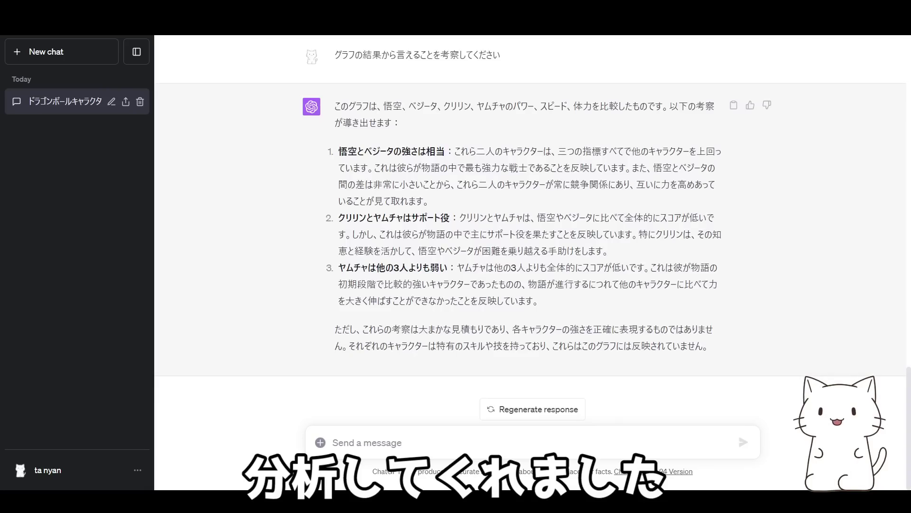
Step: Read the first two findings of the analysis, about Goku and Vegeta and about Krillin and Yamcha
left_click_drag(340, 154, 678, 153)
left_click_drag(369, 168, 628, 166)
left_click(370, 217)
left_click_drag(338, 217, 370, 235)
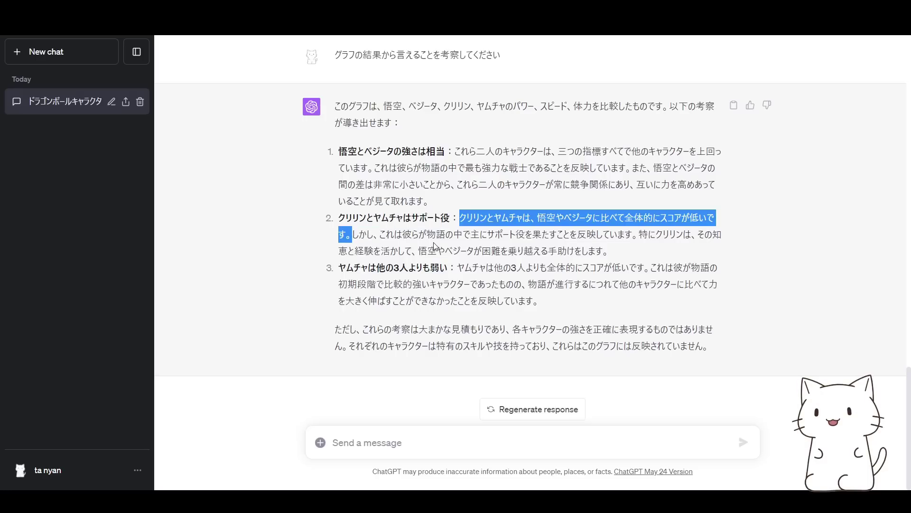
left_click(435, 246)
left_click_drag(470, 235, 628, 233)
Step: Read the third finding about Yamcha and check it against his bars in the chart
left_click_drag(338, 267, 646, 267)
left_click(387, 280)
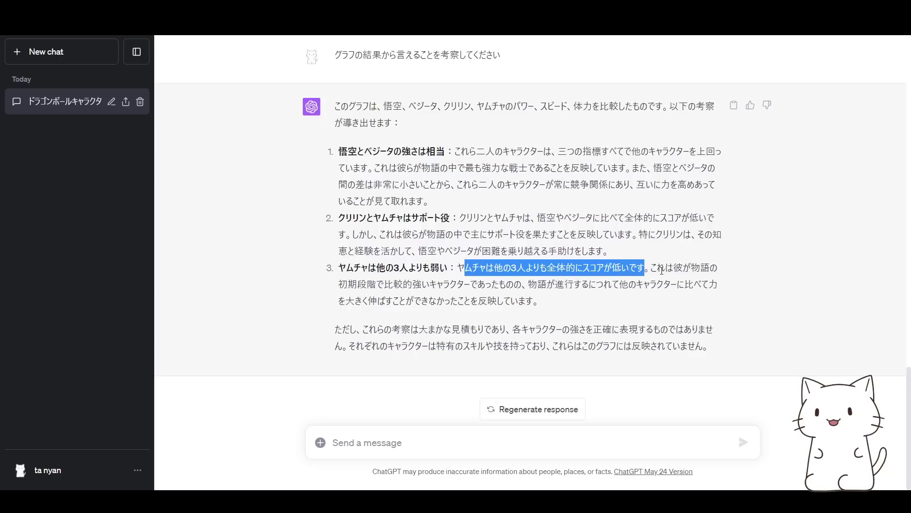
left_click_drag(338, 285, 701, 284)
left_click_drag(355, 301, 518, 302)
left_click(382, 287)
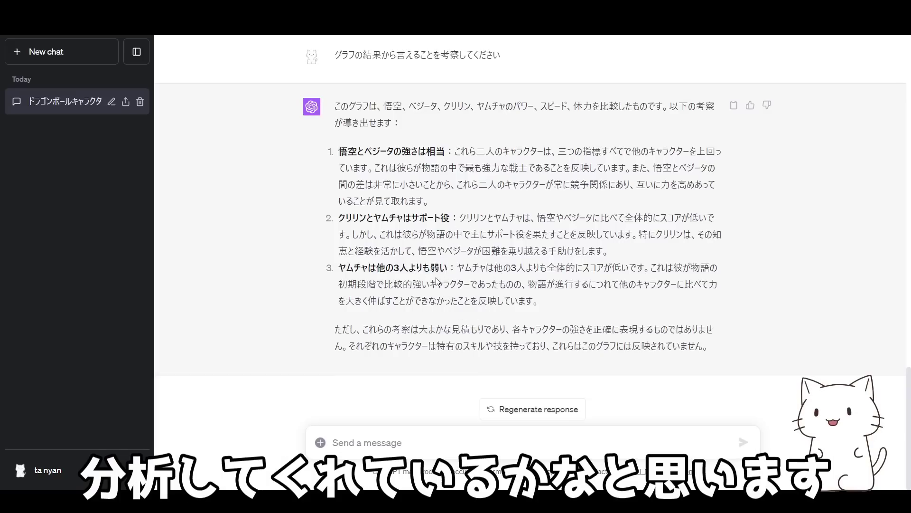
scroll(436, 280, "up", 10)
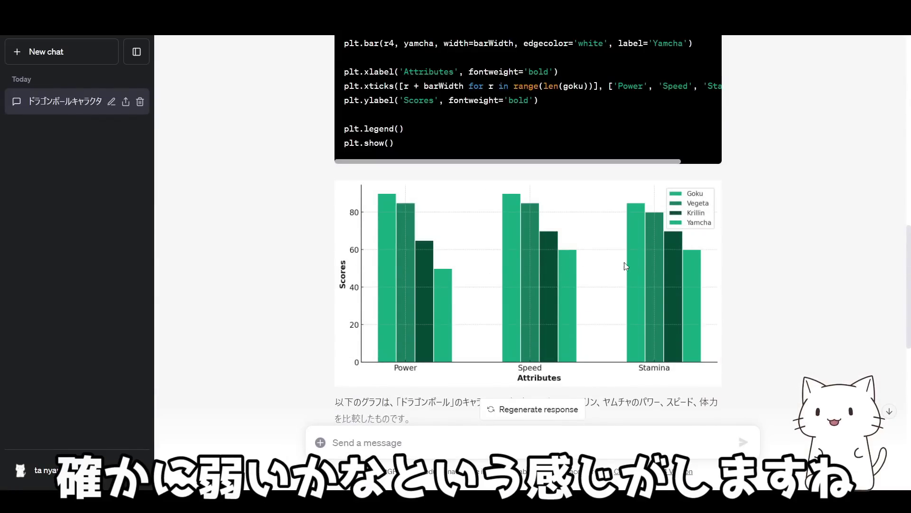
scroll(673, 259, "down", 10)
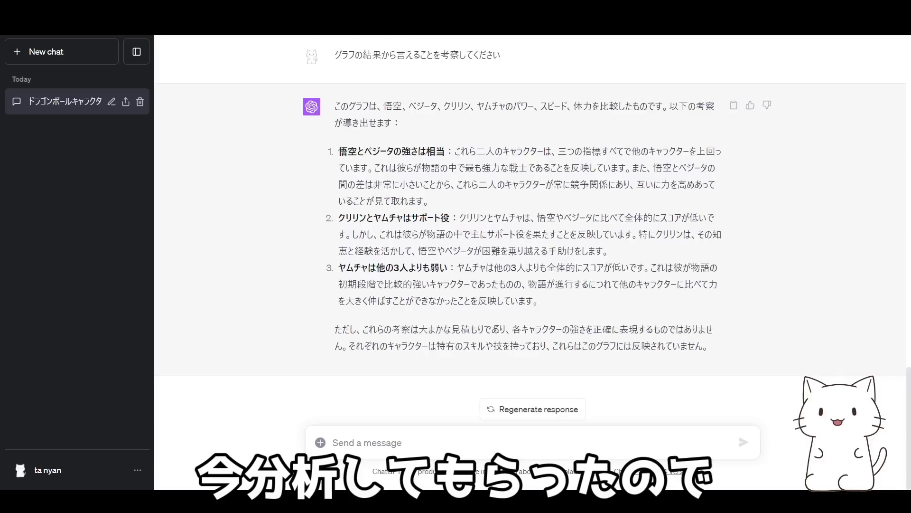
Step: Request the chart and analysis report as a PowerPoint with the message "グラフと分析レポートを power pointにして出力してください"
scroll(441, 311, "up", 15)
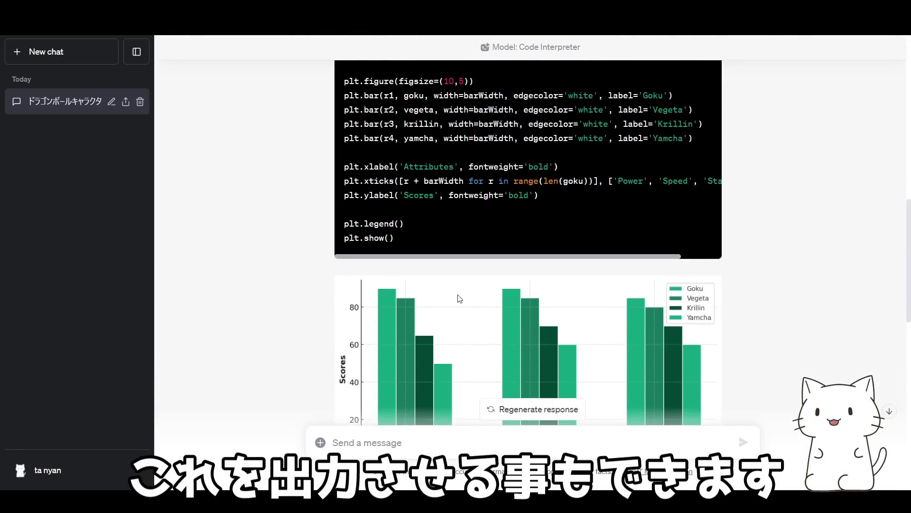
scroll(459, 291, "down", 8)
scroll(403, 277, "down", 7)
left_click(410, 441)
type("グラフと分析レポートを power pointにして出力してください")
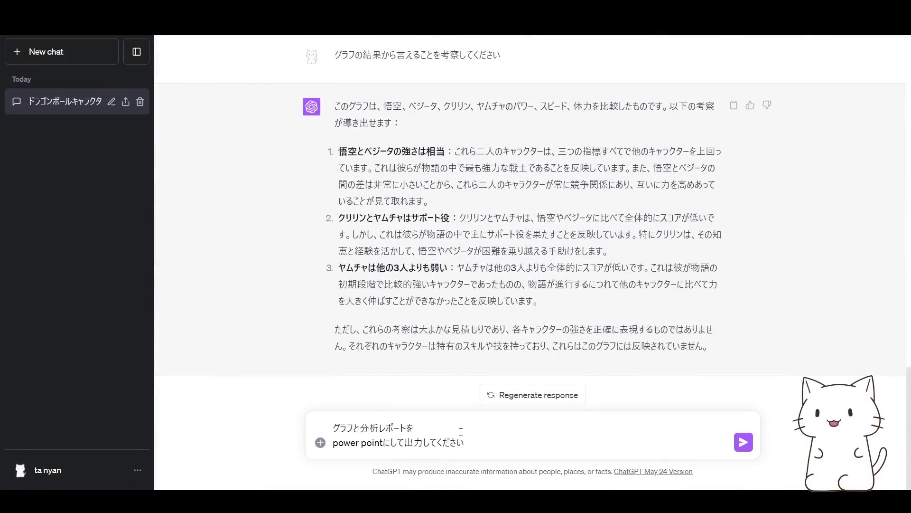
key("Return")
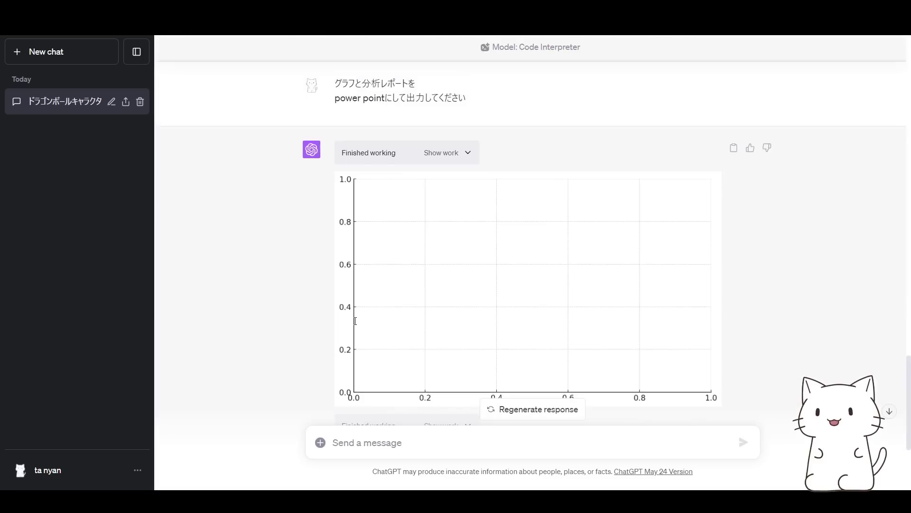
Step: Review the PowerPoint reply, then expand and read the code of its first run
scroll(355, 321, "down", 4)
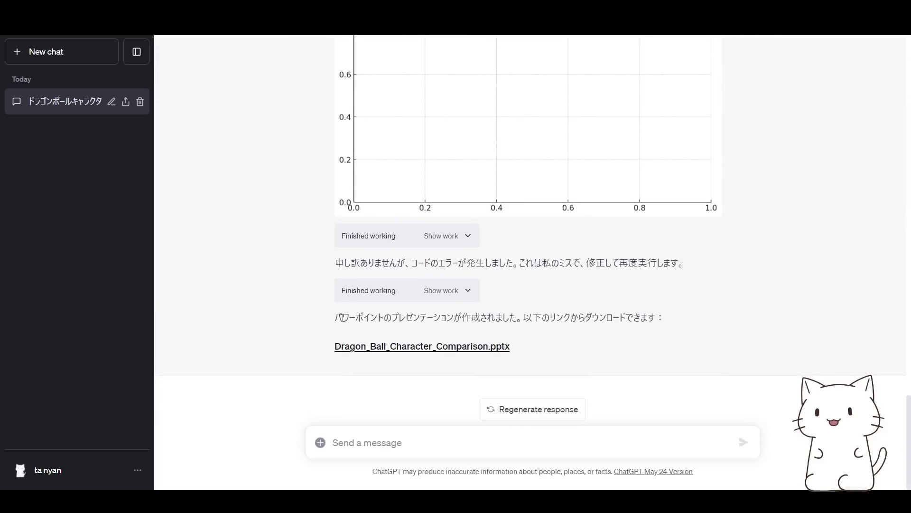
left_click_drag(357, 319, 498, 318)
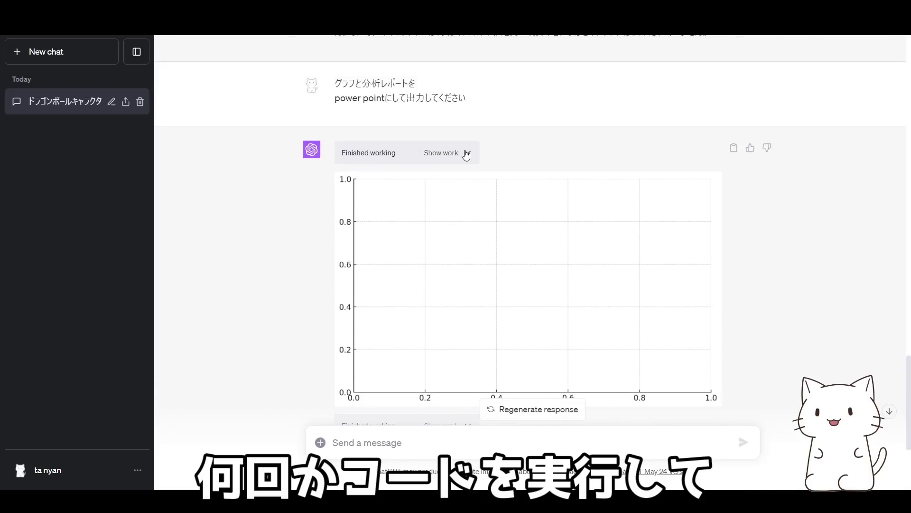
left_click(464, 153)
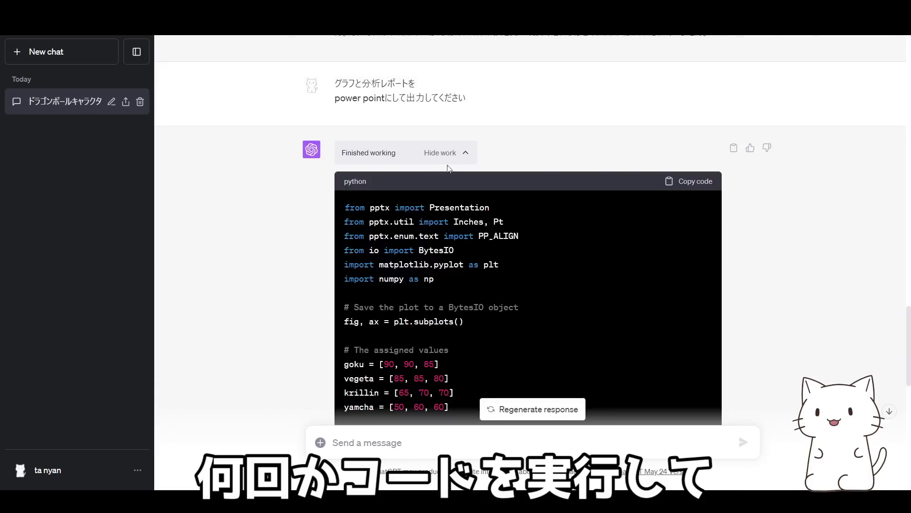
scroll(431, 201, "down", 7)
scroll(438, 201, "up", 3)
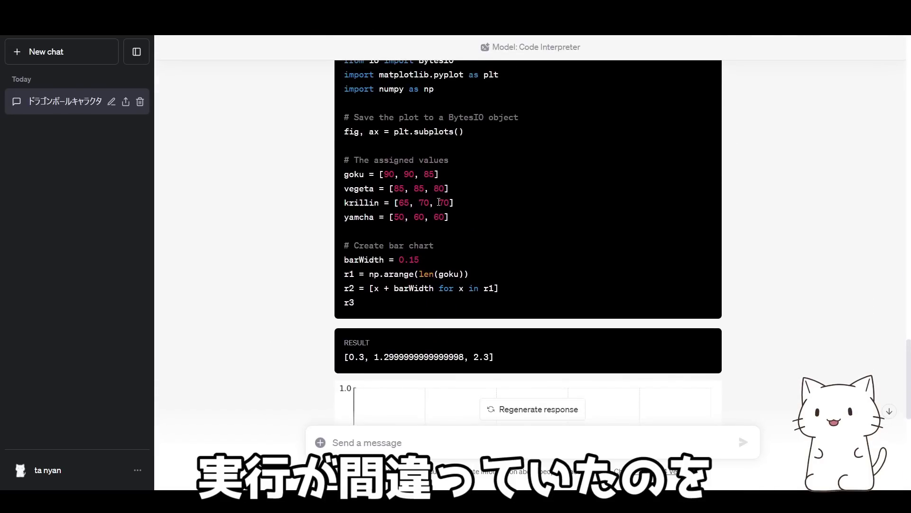
scroll(438, 201, "down", 8)
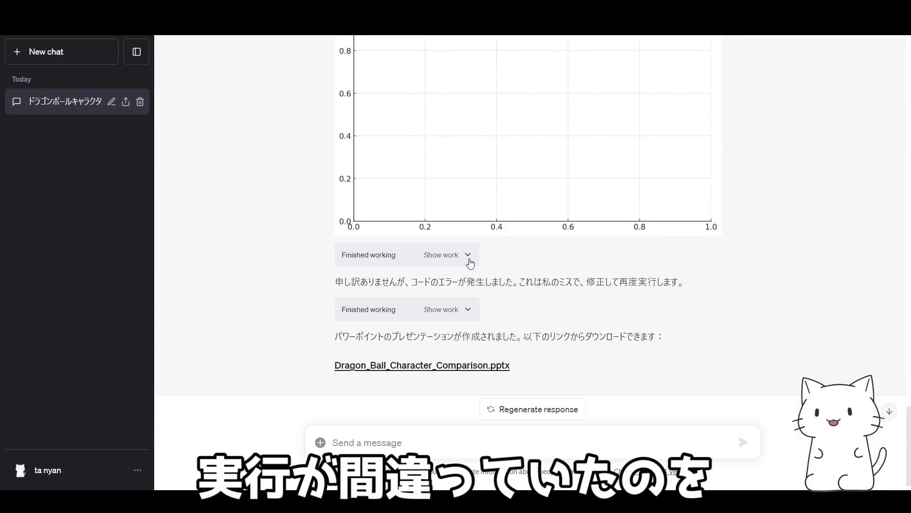
Step: Expand the second run's code in the PowerPoint reply and read it through to its error output
left_click(470, 262)
scroll(477, 214, "down", 5)
scroll(477, 216, "down", 6)
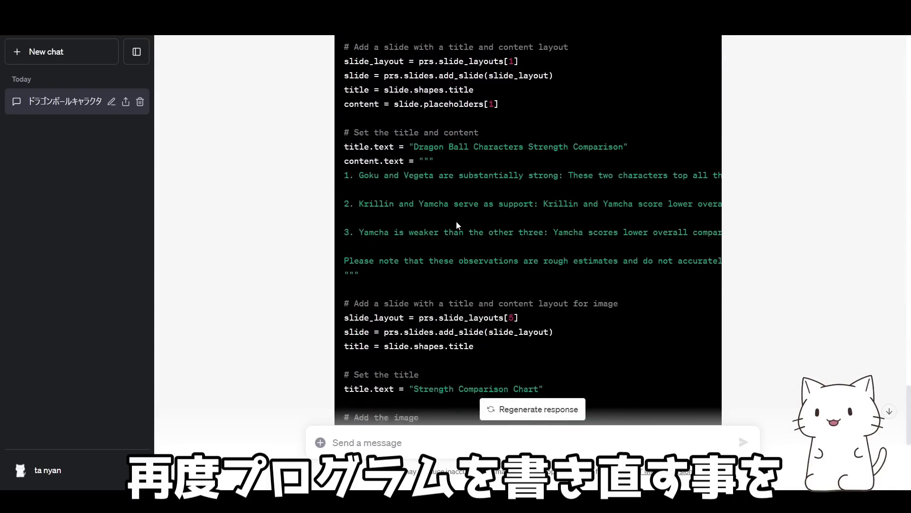
scroll(457, 222, "down", 5)
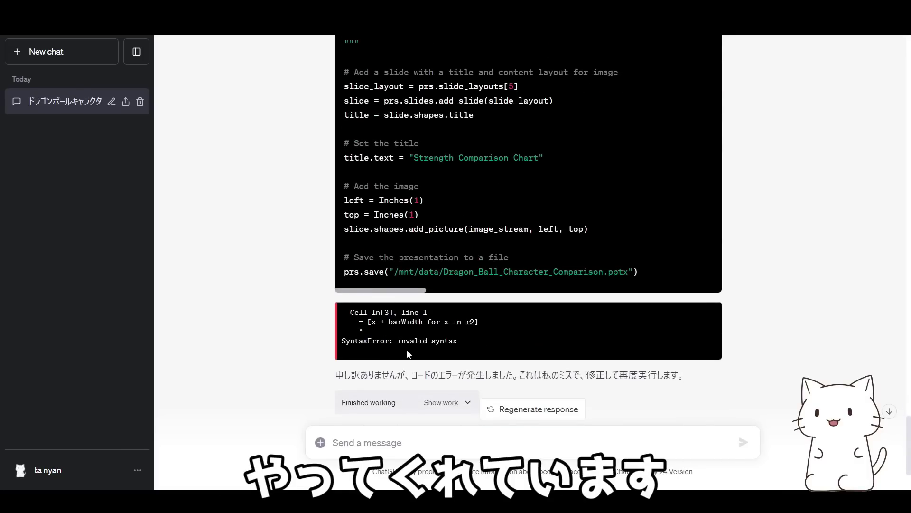
scroll(407, 354, "down", 3)
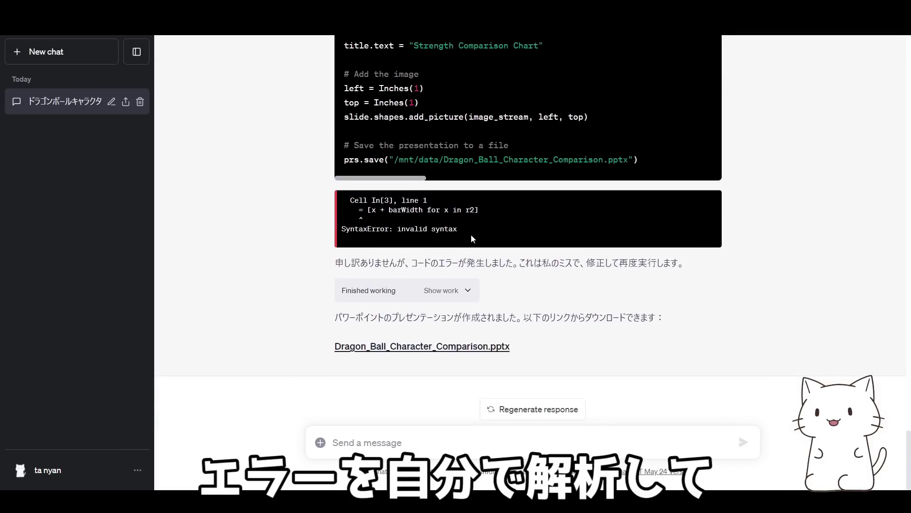
Step: Expand the third run's code in the PowerPoint reply and examine the rewritten presentation script
left_click(466, 292)
scroll(443, 274, "down", 3)
scroll(481, 240, "up", 6)
scroll(482, 240, "up", 7)
scroll(482, 240, "down", 12)
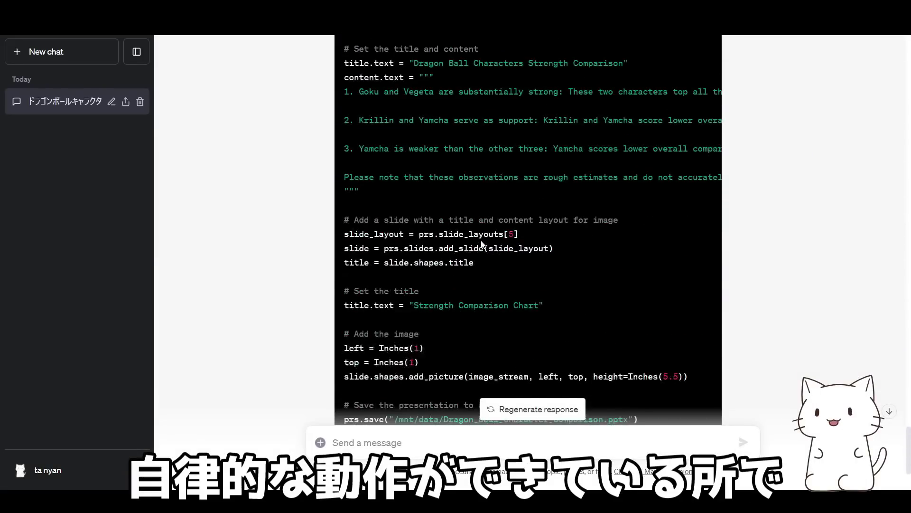
Step: Open the generated presentation in PowerPoint and read through the three character observations on the first slide
scroll(482, 244, "down", 3)
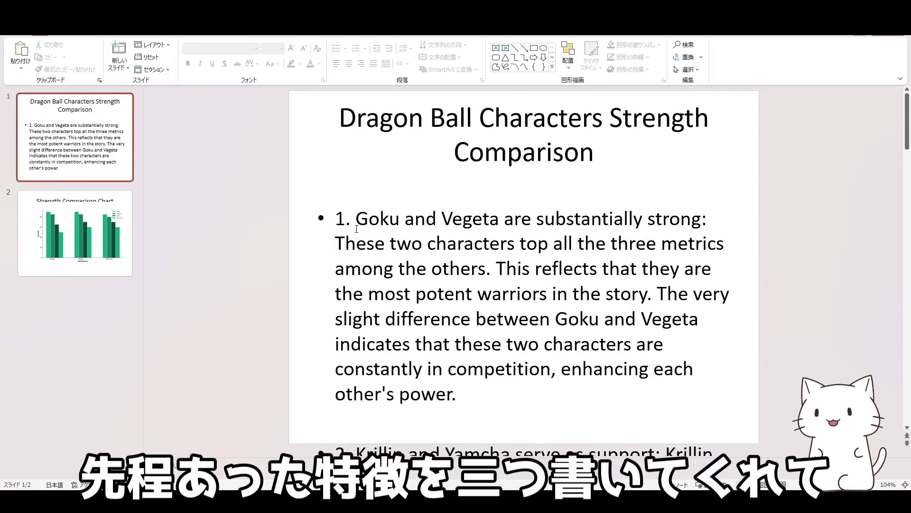
scroll(456, 184, "down", 5)
scroll(363, 221, "down", 3)
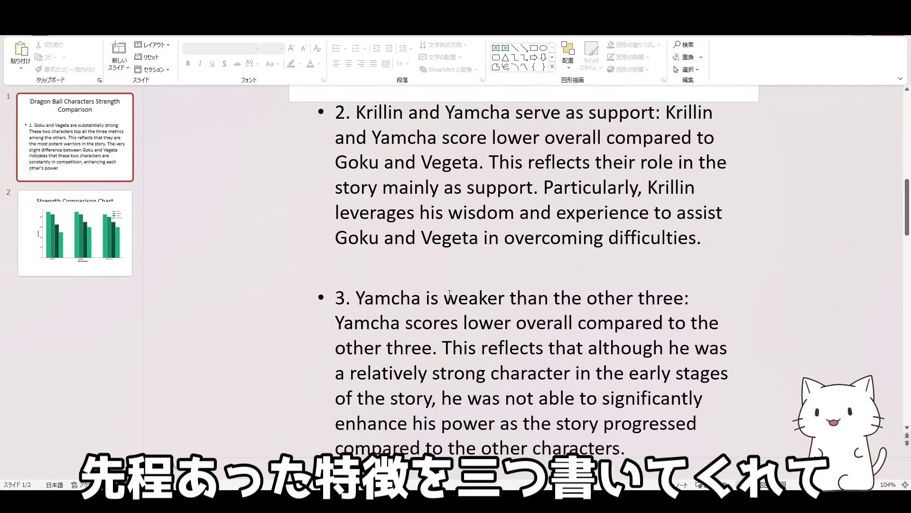
scroll(181, 281, "down", 3)
Step: Shrink the bar chart picture on the Strength Comparison Chart slide slightly and reposition it centrally below the title
left_click_drag(549, 270, 526, 286)
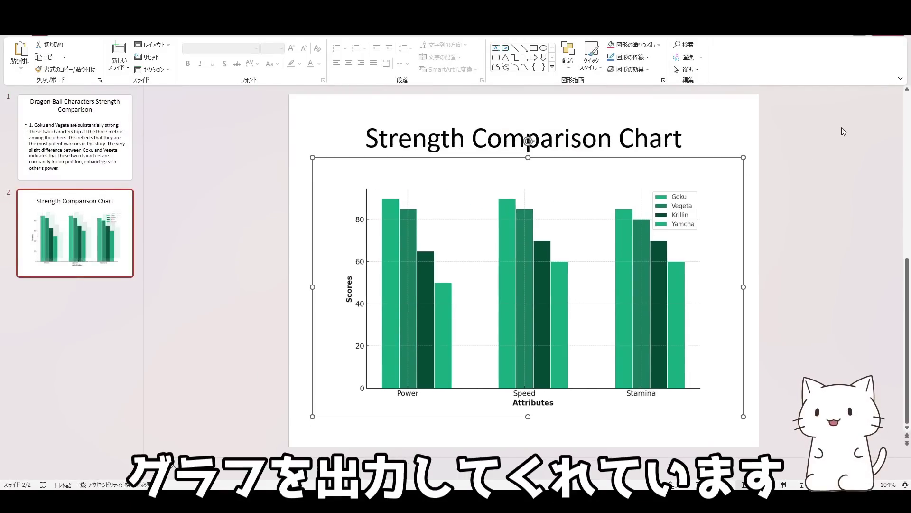
left_click_drag(743, 157, 602, 243)
left_click_drag(546, 341, 550, 315)
left_click_drag(598, 223, 683, 168)
left_click_drag(573, 238, 590, 244)
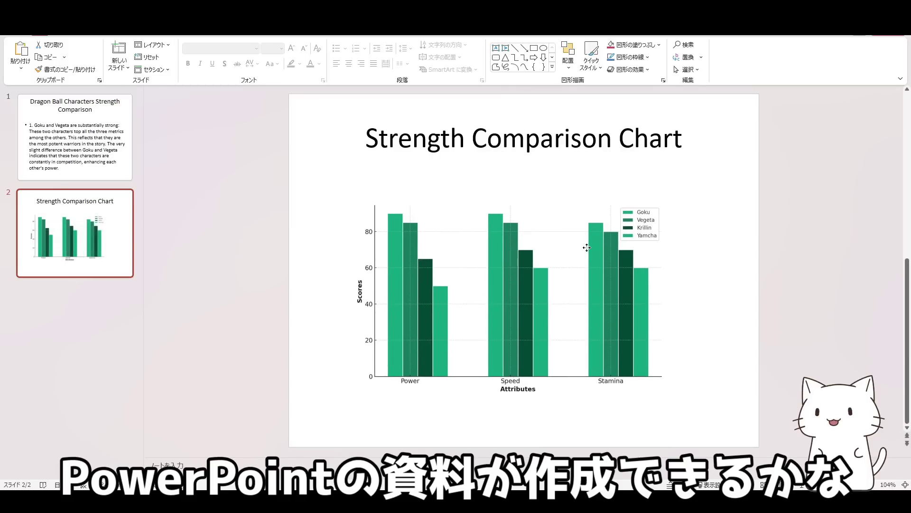
left_click(729, 241)
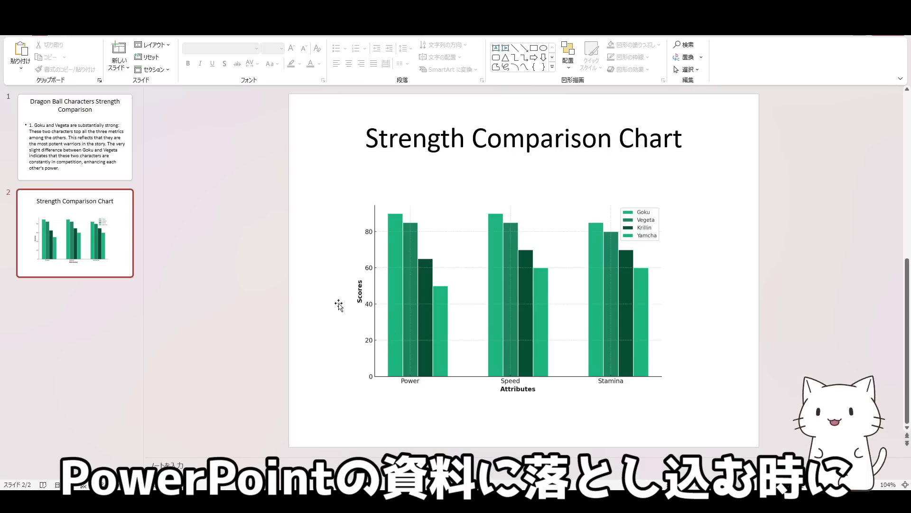
left_click_drag(470, 326, 485, 322)
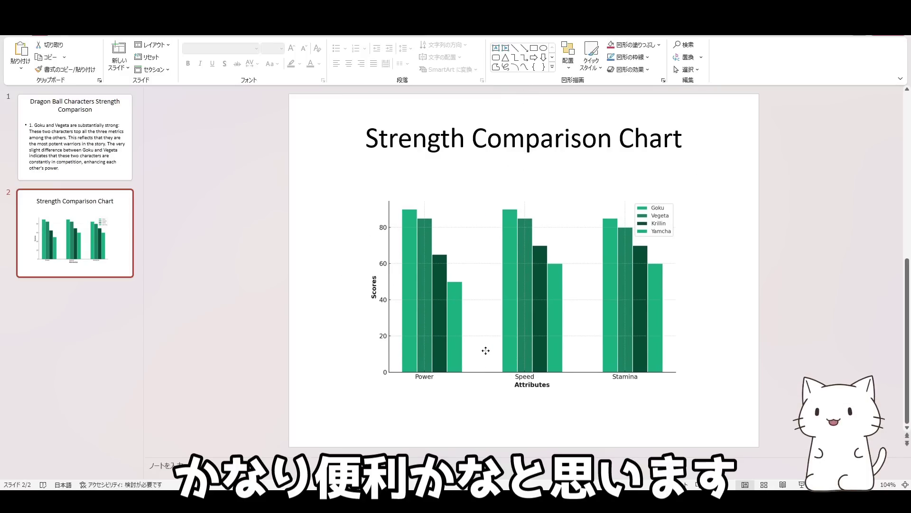
left_click(504, 412)
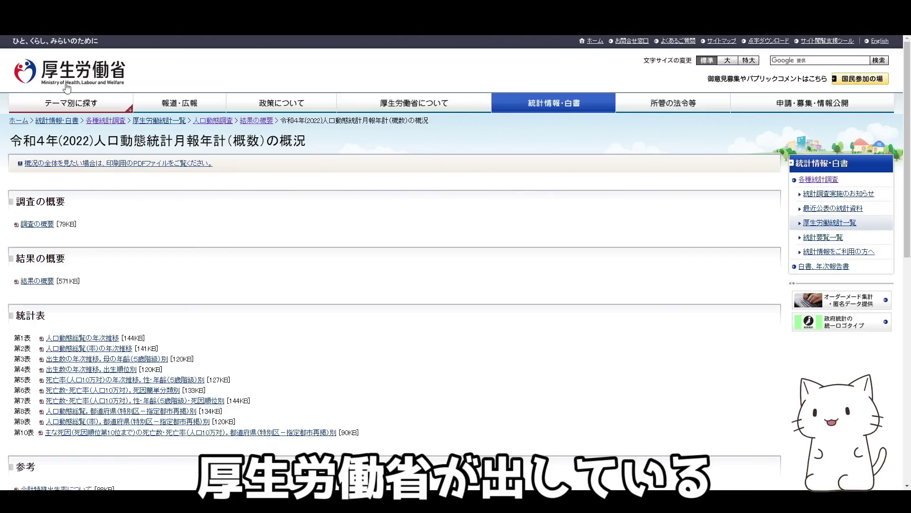
Step: Open the 統計表 Excel file from the ministry's 2022 population statistics page and look through its yearly birth and death figures
scroll(123, 171, "down", 10)
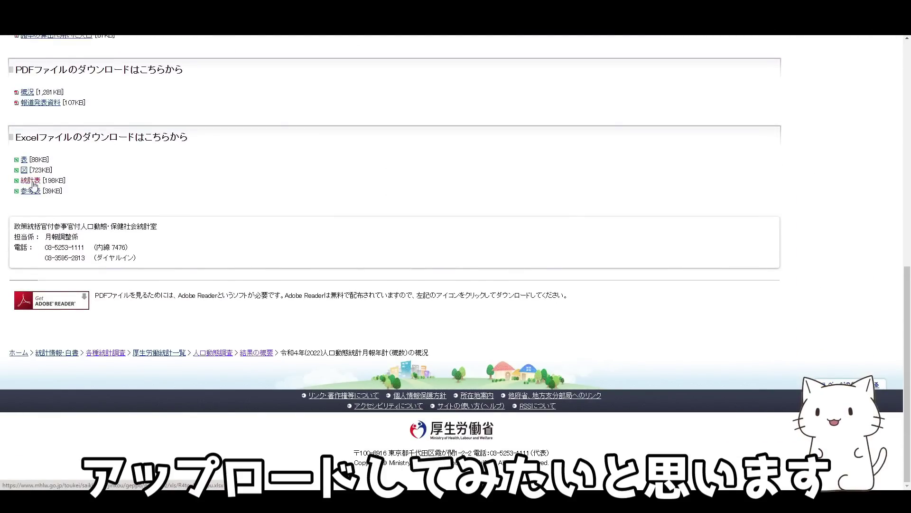
left_click(32, 181)
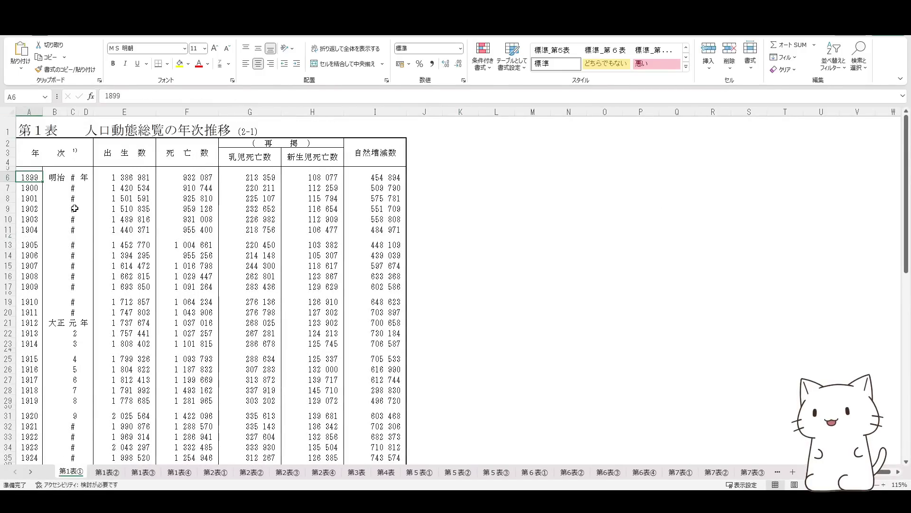
left_click(129, 180)
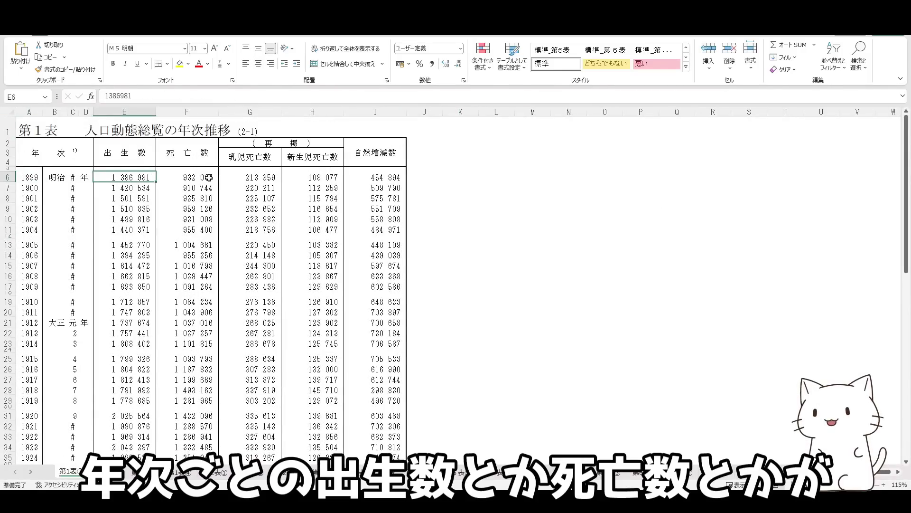
left_click(209, 178)
scroll(199, 237, "down", 4)
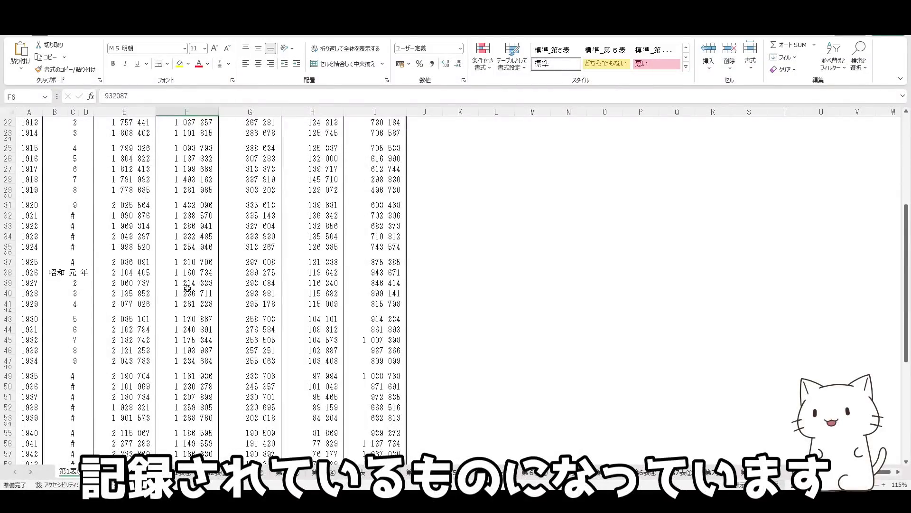
scroll(188, 289, "up", 7)
Step: Inspect how the year heading and title cells of the 第1表① sheet are merged and laid out
left_click(148, 177)
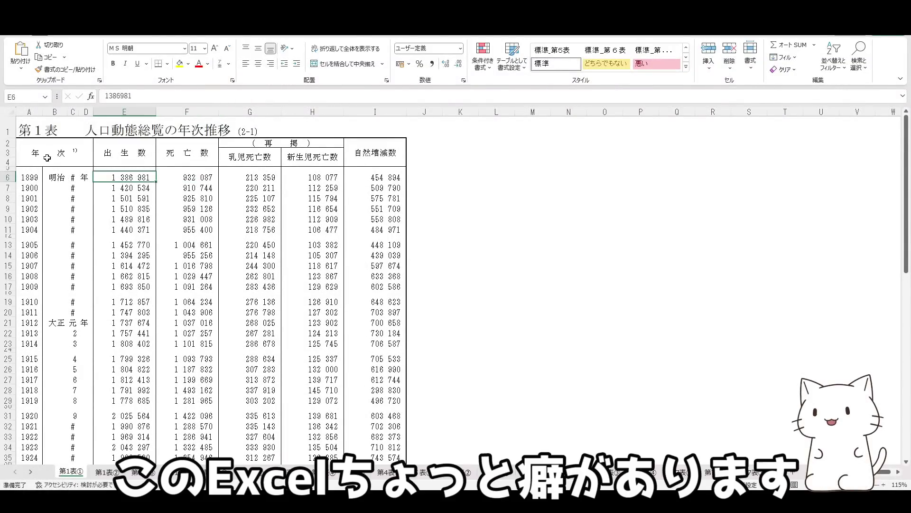
left_click(67, 160)
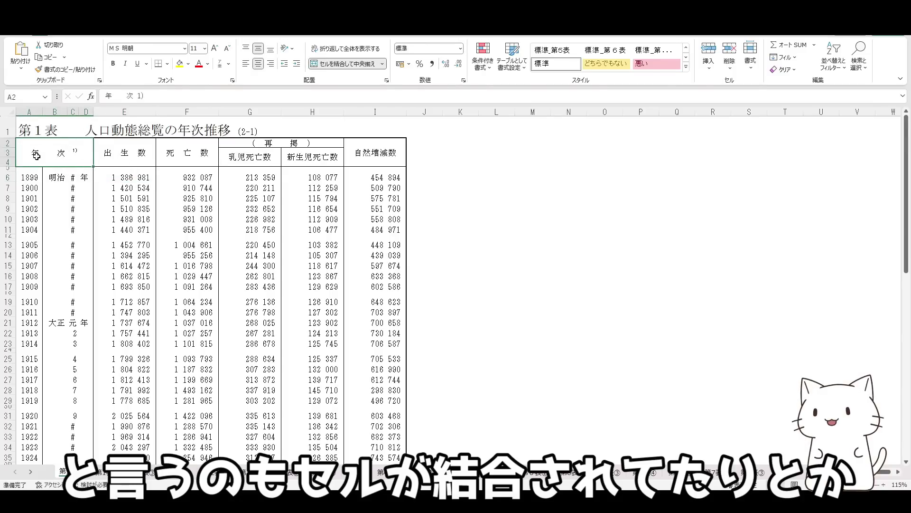
left_click(19, 128)
left_click(95, 128)
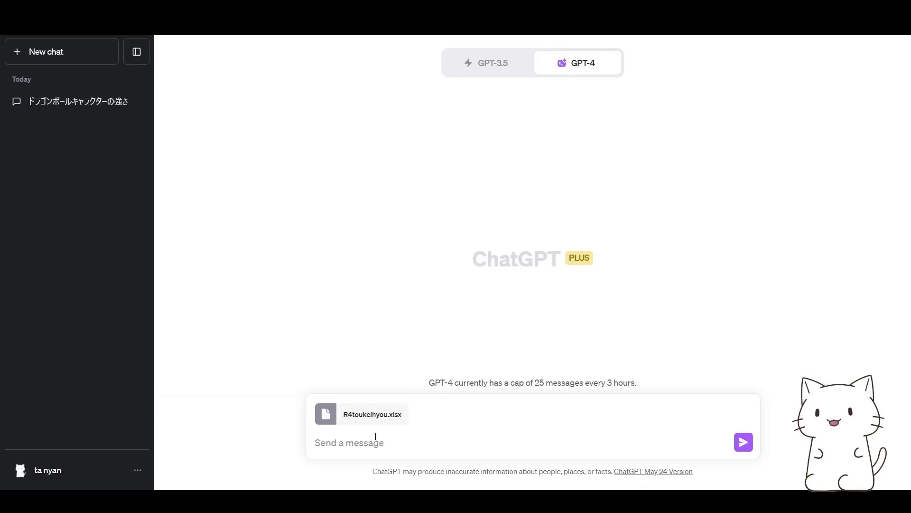
Step: In a new ChatGPT chat with R4toukeihyou.xlsx attached, send the message "こちらのデータを分析してください"
type("こちらのデータを分析してください")
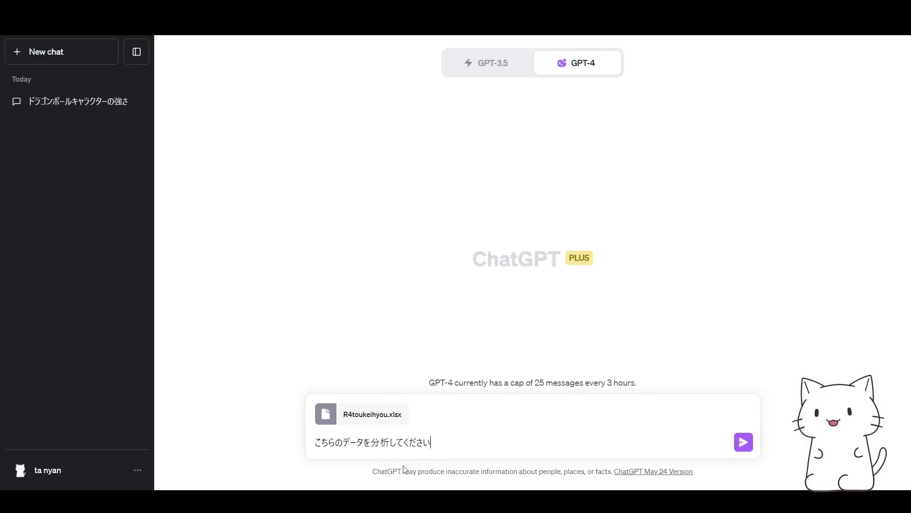
key("Return")
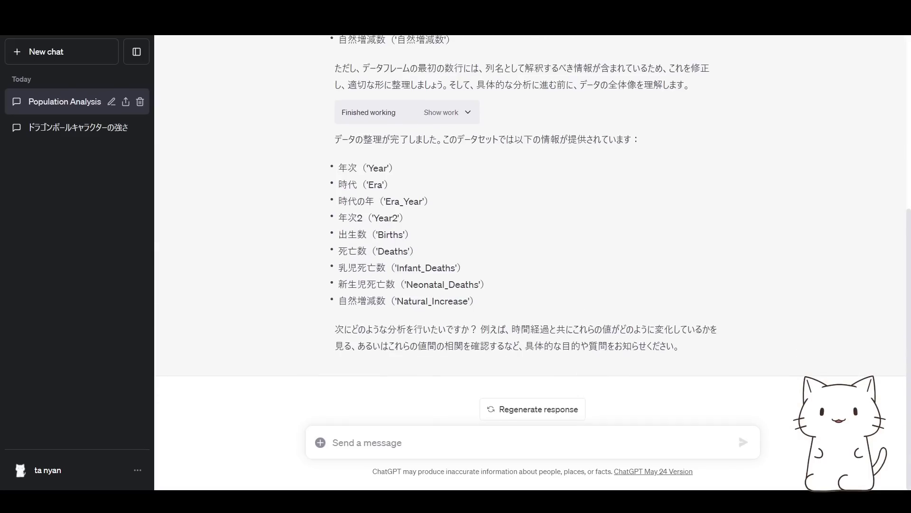
Step: Review the reply's data categories, reorganised column list and follow-up question about which analysis to run
scroll(442, 347, "up", 6)
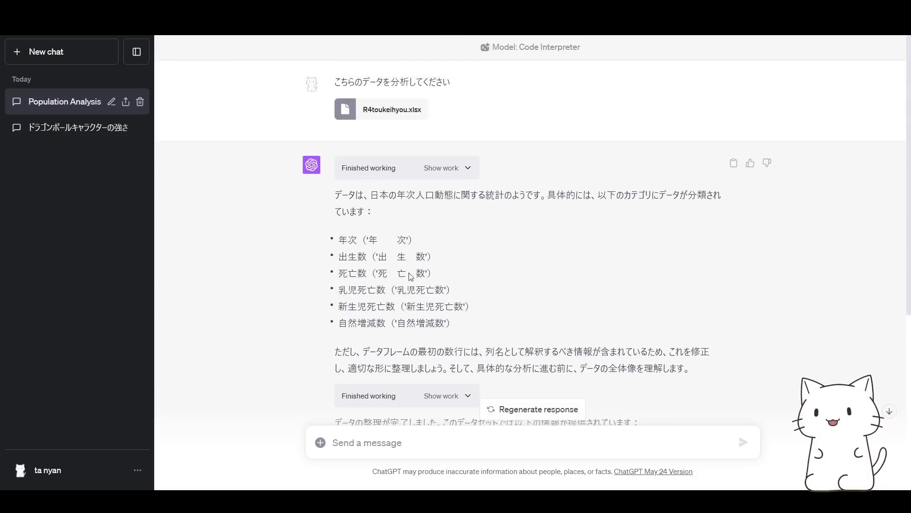
left_click_drag(340, 239, 400, 322)
scroll(430, 236, "down", 2)
left_click(430, 236)
scroll(430, 237, "down", 4)
left_click_drag(354, 334, 469, 327)
Step: Request a visualisation of the birth trend with the message "出生数がどのように変化しているか可視化してください"
left_click(427, 433)
type("出生数がどのように変化しているか可視化してください")
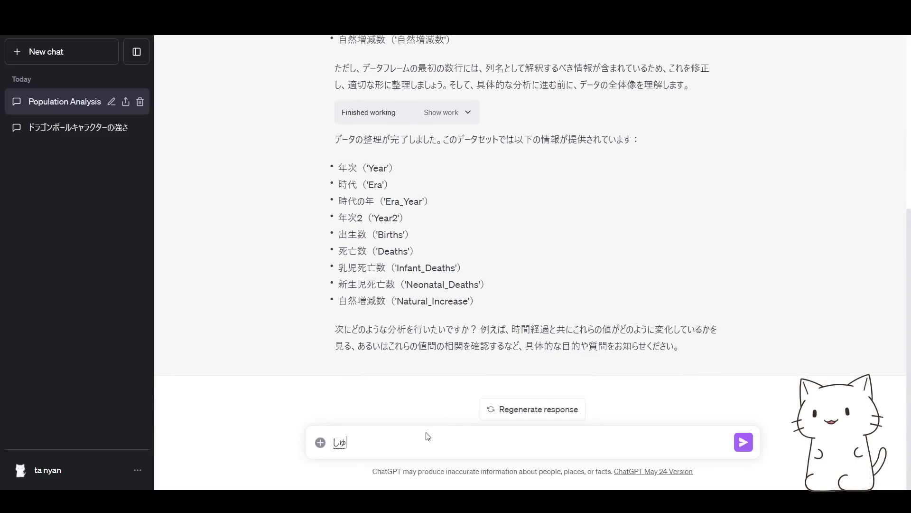
key("Return")
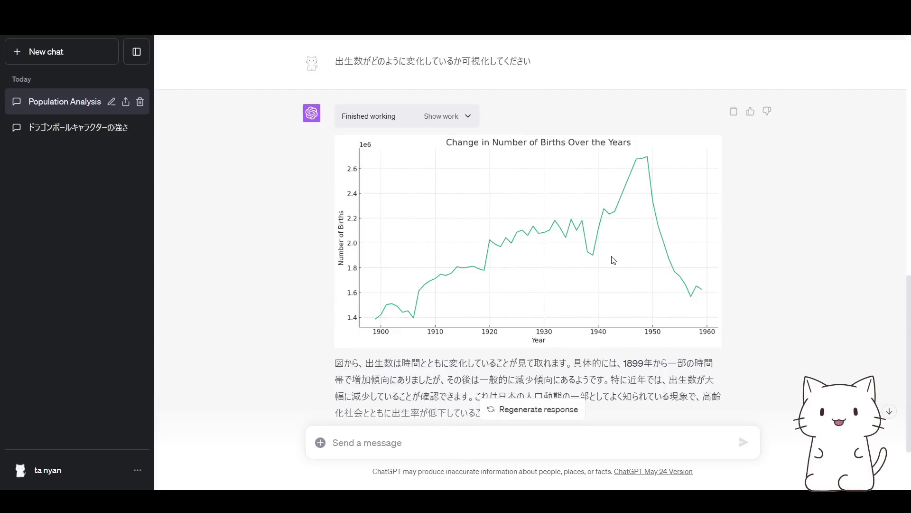
Step: Examine the births line chart and its explanation, and compare the trend with the birth figures in the Excel sheet
scroll(338, 283, "up", 2)
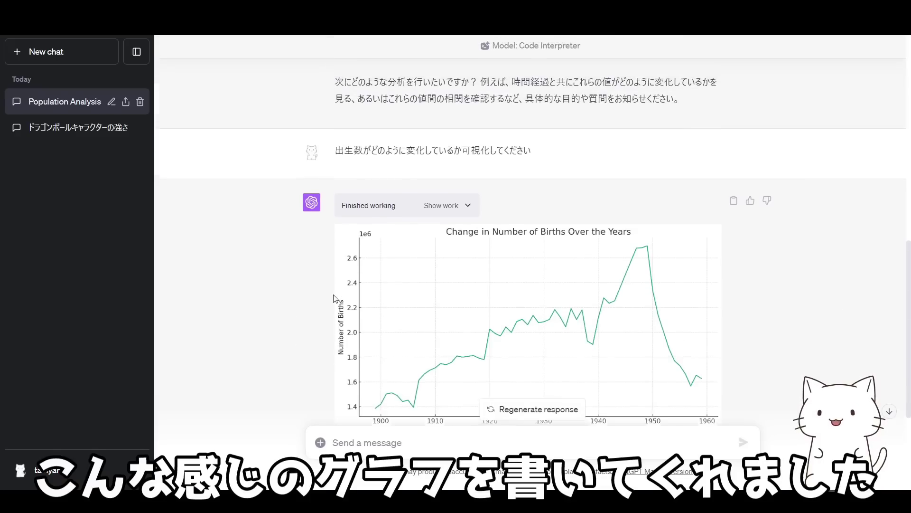
scroll(361, 275, "down", 3)
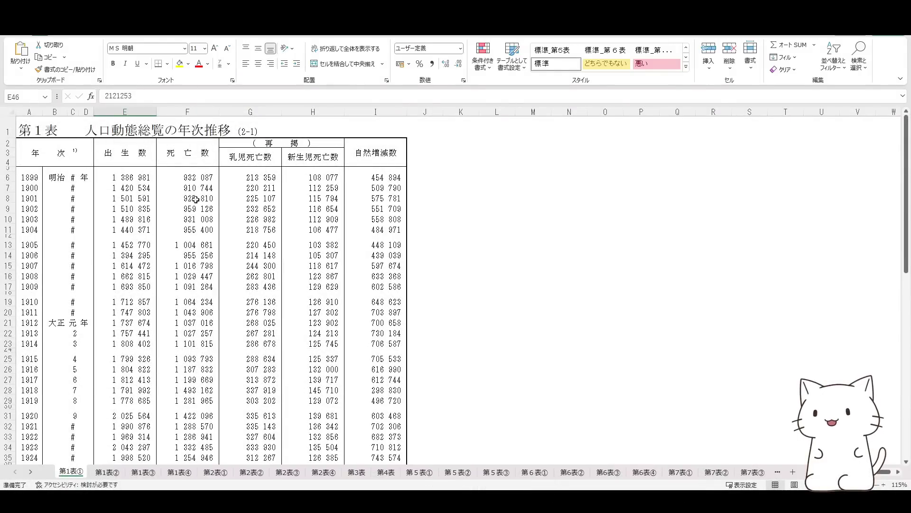
scroll(122, 184, "down", 11)
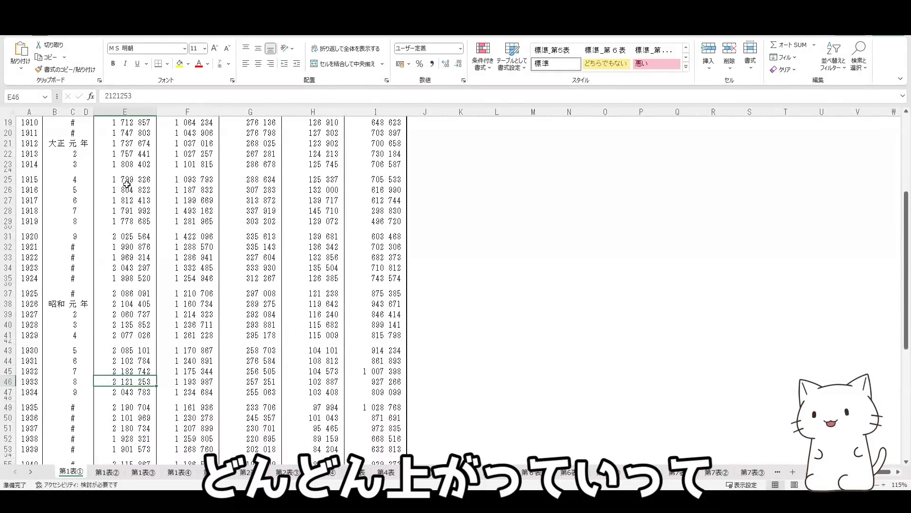
scroll(126, 185, "down", 4)
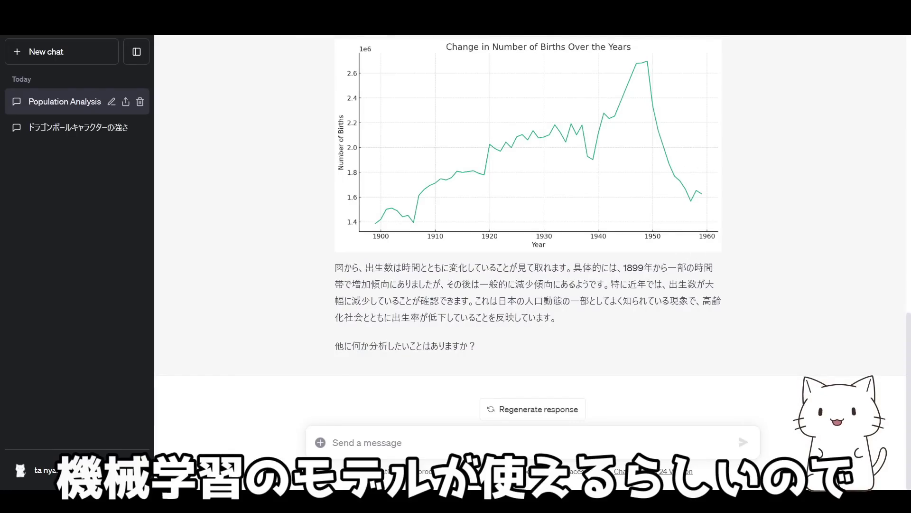
Step: Request a birth prediction model with the message "XGBoostで出生数を予測するモデルを作成してください。評価は1950年以降のデータを使ってください。"
left_click(371, 448)
type("XGBoostで出生数を予測するモデルを作成してください")
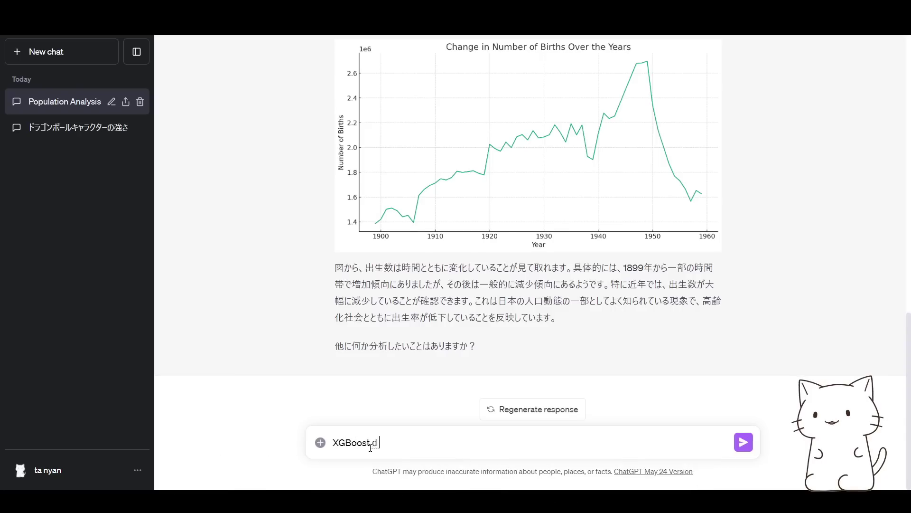
type("。評価は1950年以降のデータを使ってください。")
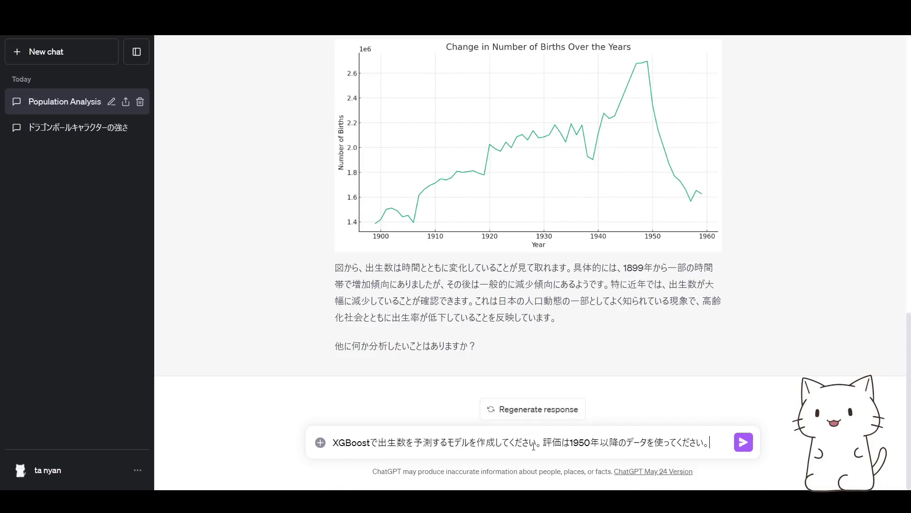
left_click_drag(546, 445, 636, 446)
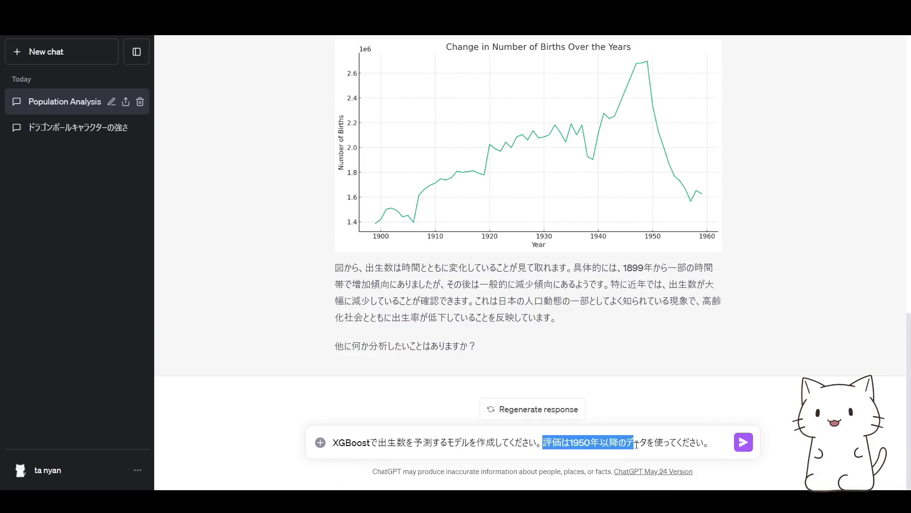
left_click(672, 445)
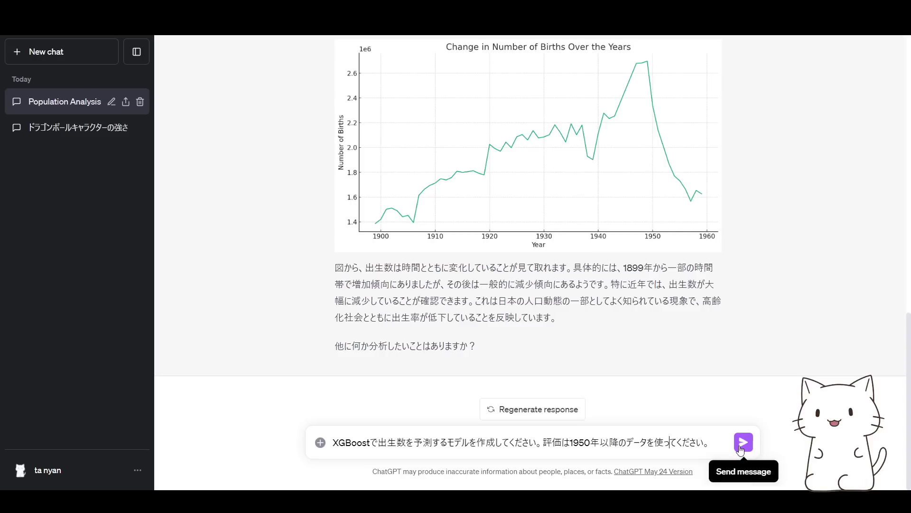
left_click(743, 442)
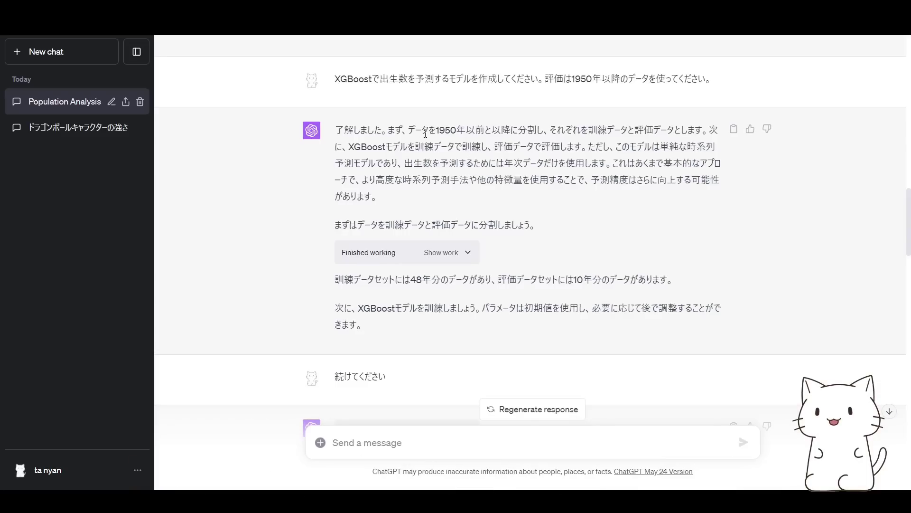
Step: Read how the reply splits the data into training and evaluation sets and plans the XGBoost training
left_click_drag(437, 130, 678, 125)
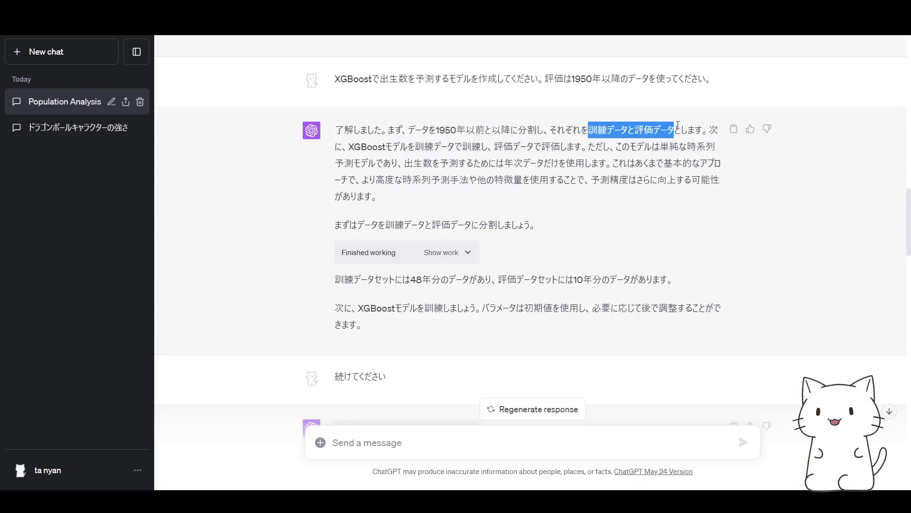
left_click(573, 131)
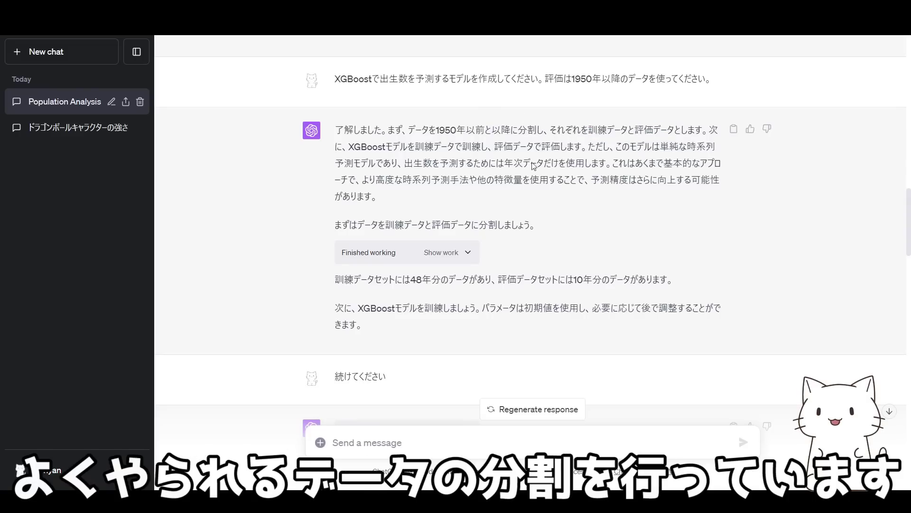
scroll(508, 185, "down", 4)
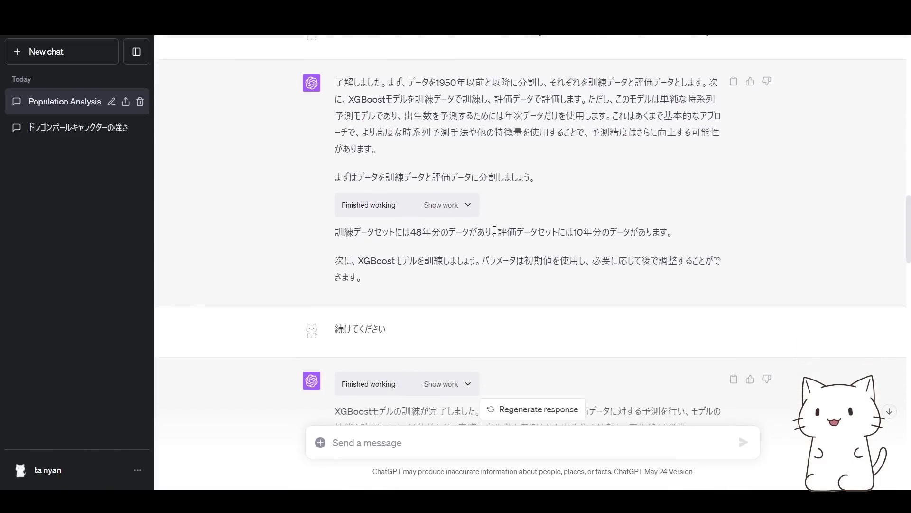
left_click_drag(358, 119, 450, 118)
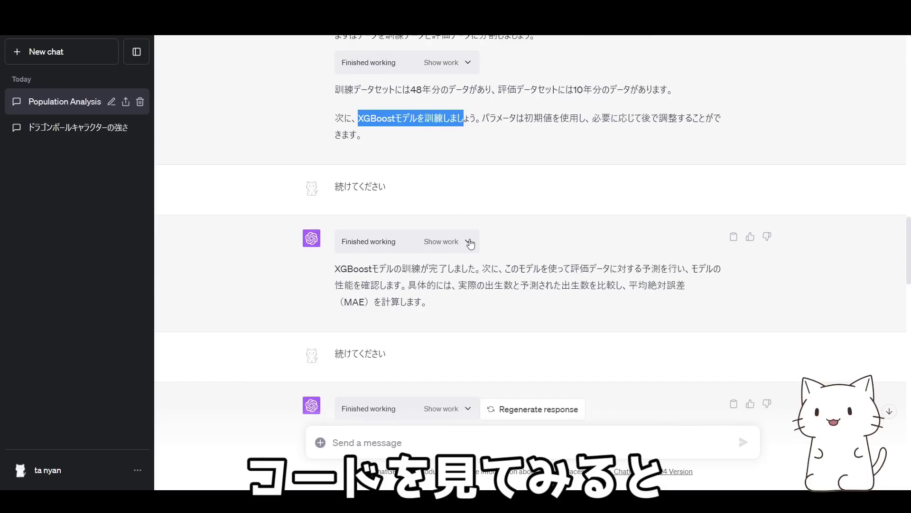
Step: Expand the XGBoost training code and examine the model setup, its result and the planned evaluation
left_click(470, 237)
scroll(475, 199, "down", 2)
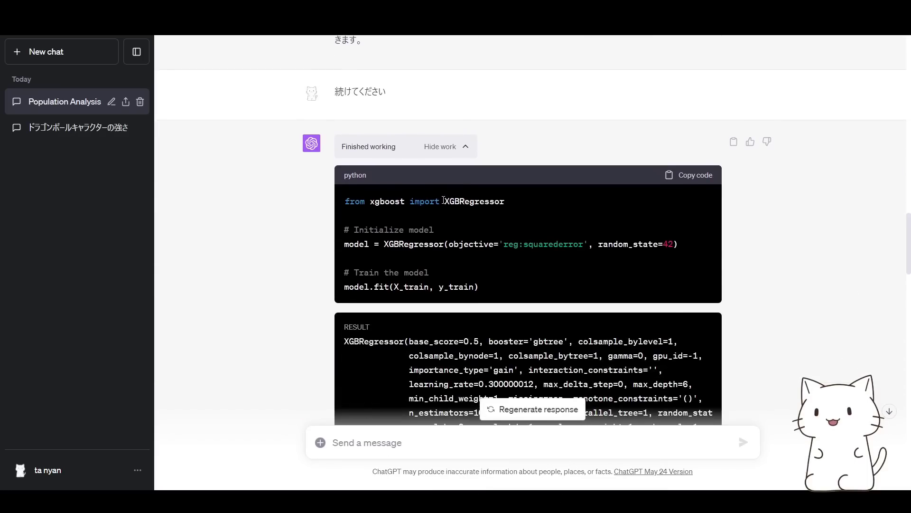
scroll(477, 177, "down", 1)
scroll(474, 190, "down", 2)
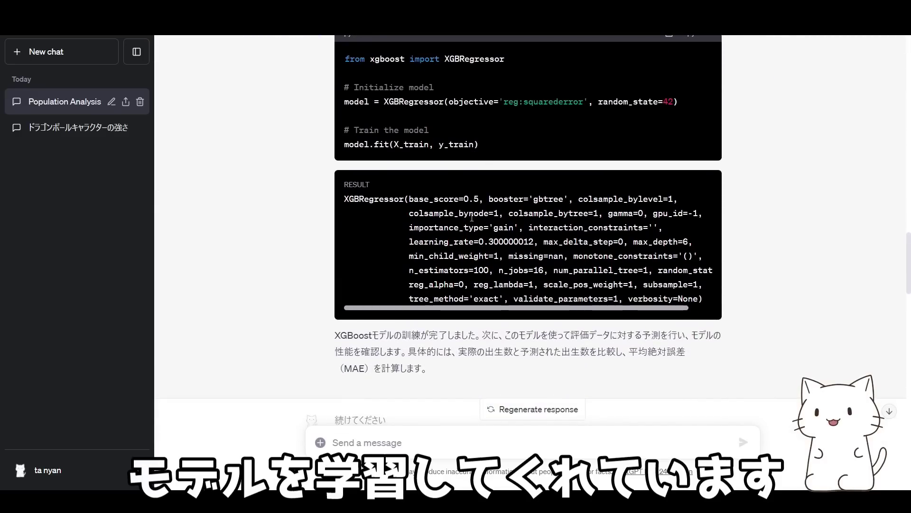
scroll(474, 217, "down", 2)
left_click_drag(491, 240, 686, 240)
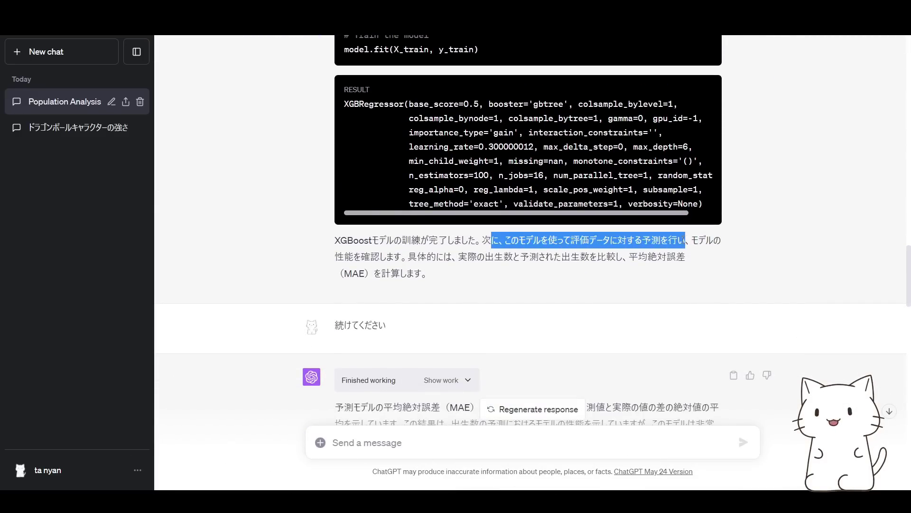
Step: Expand the evaluation code and examine the mean absolute error calculation, its explanation and the proposed visualisation of actual and predicted births
scroll(380, 250, "down", 3)
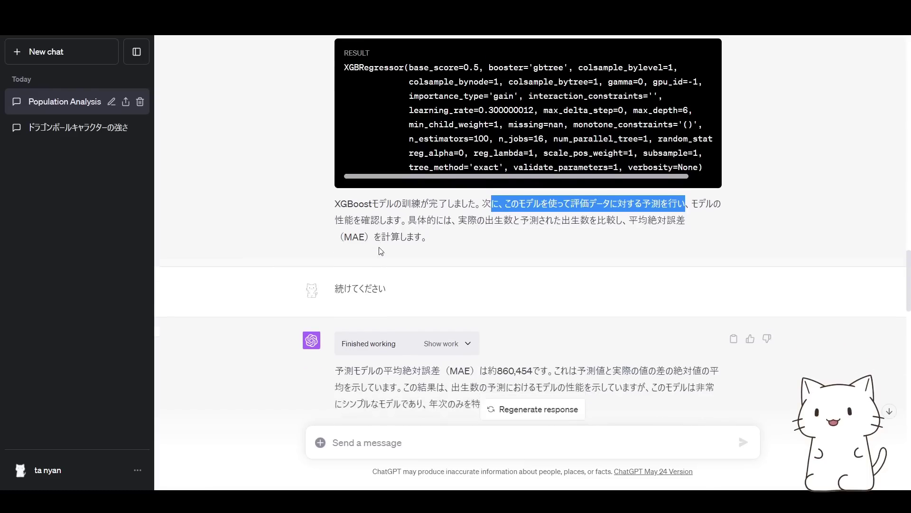
left_click(461, 246)
left_click(461, 246)
scroll(387, 284, "down", 4)
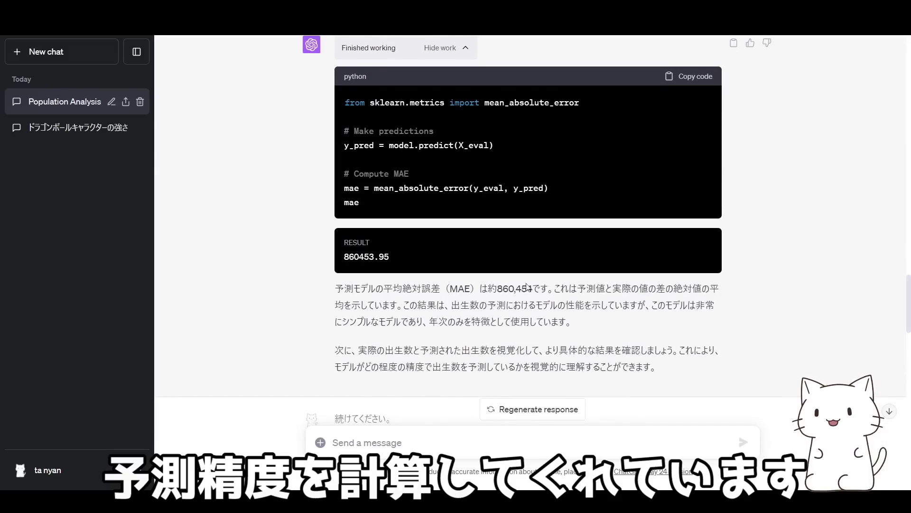
scroll(524, 305, "down", 3)
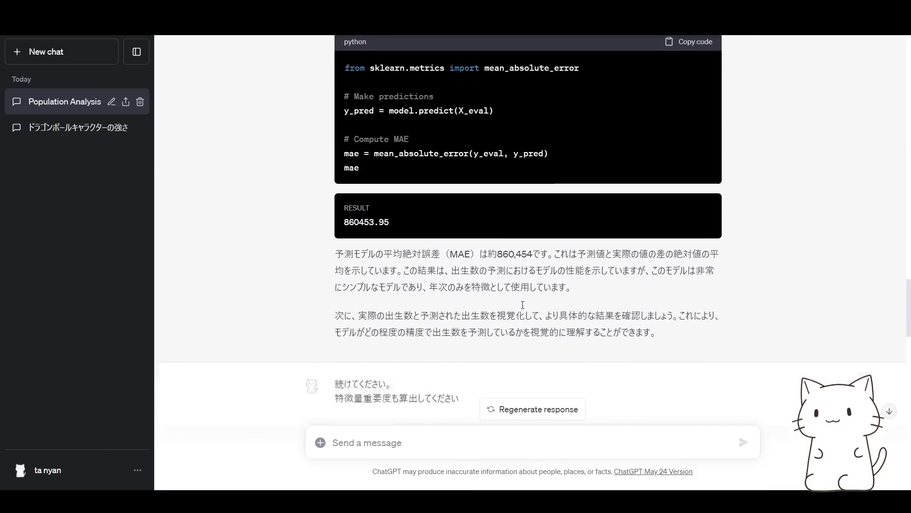
left_click_drag(351, 207, 668, 210)
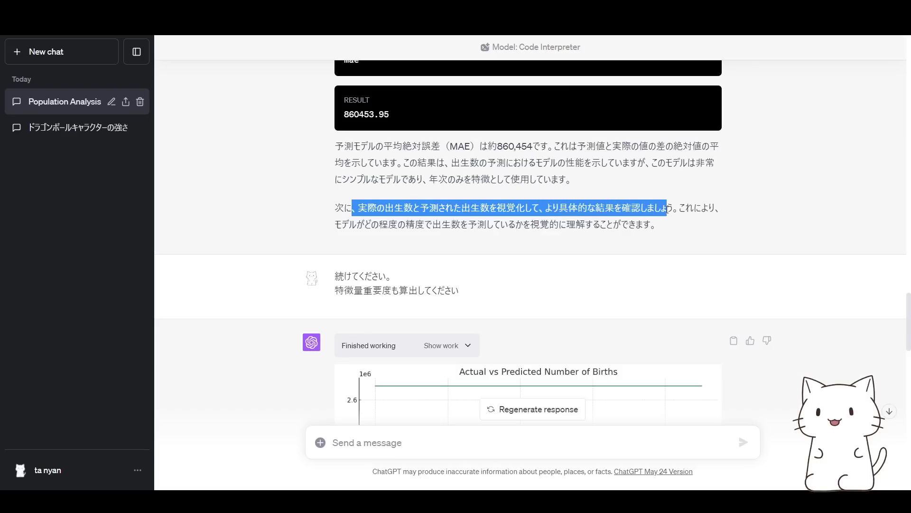
left_click(558, 222)
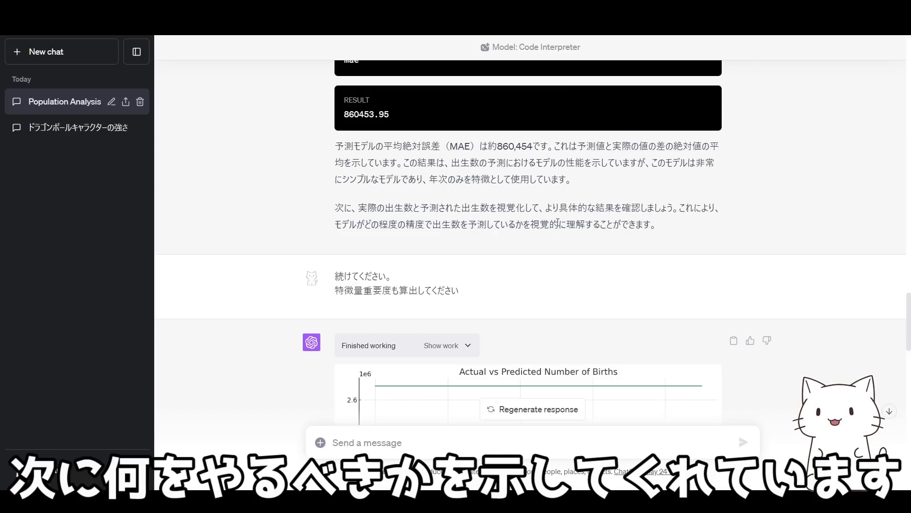
Step: Examine the Actual vs Predicted Number of Births chart and read the explanation of the model's weaknesses and possible improvements
scroll(558, 207, "down", 6)
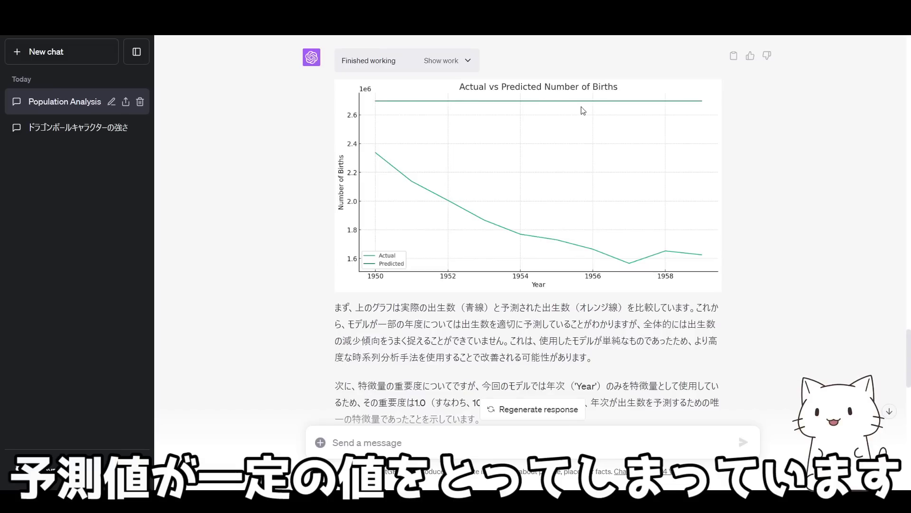
scroll(613, 112, "down", 1)
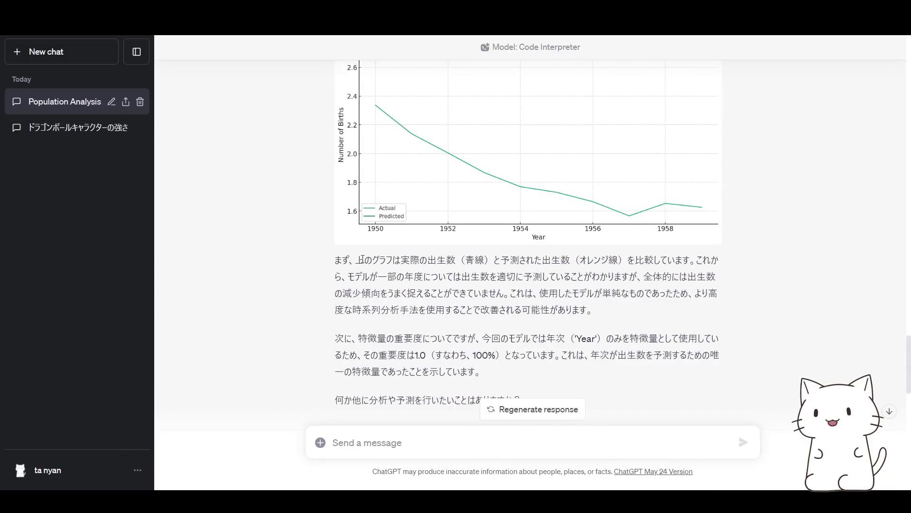
left_click_drag(362, 259, 676, 261)
left_click(437, 320)
scroll(437, 320, "up", 1)
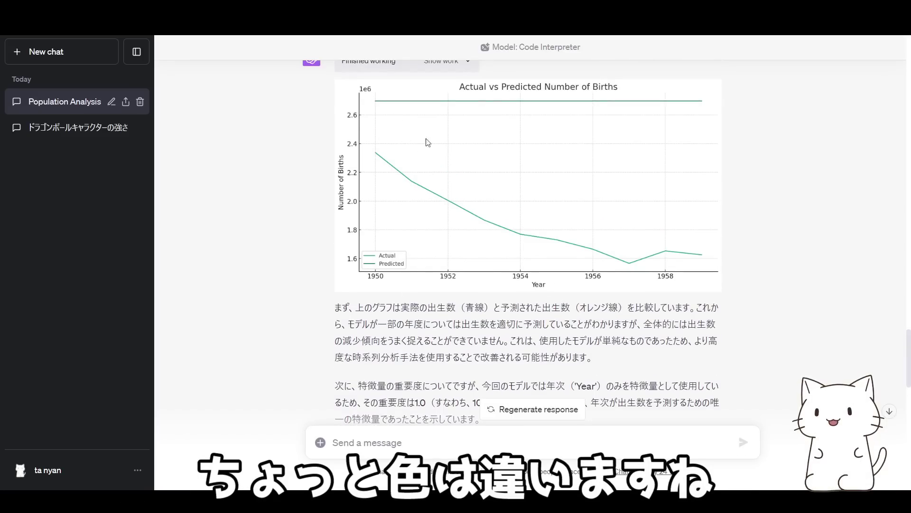
scroll(462, 252, "down", 1)
left_click_drag(638, 276, 517, 296)
left_click(561, 297)
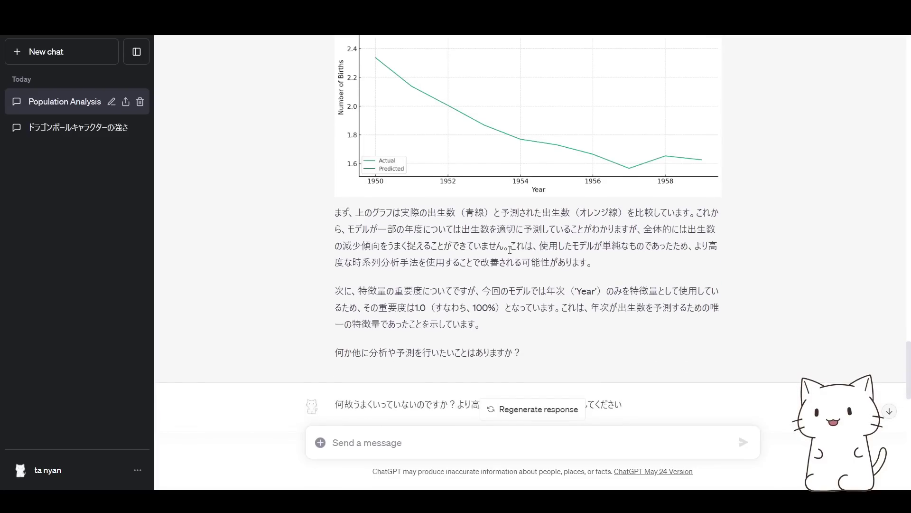
left_click_drag(344, 262, 581, 262)
left_click(568, 277)
scroll(475, 309, "up", 1)
Step: Read the feature importance explanation for the Year feature and review the births prediction chart again
left_click_drag(404, 337, 482, 339)
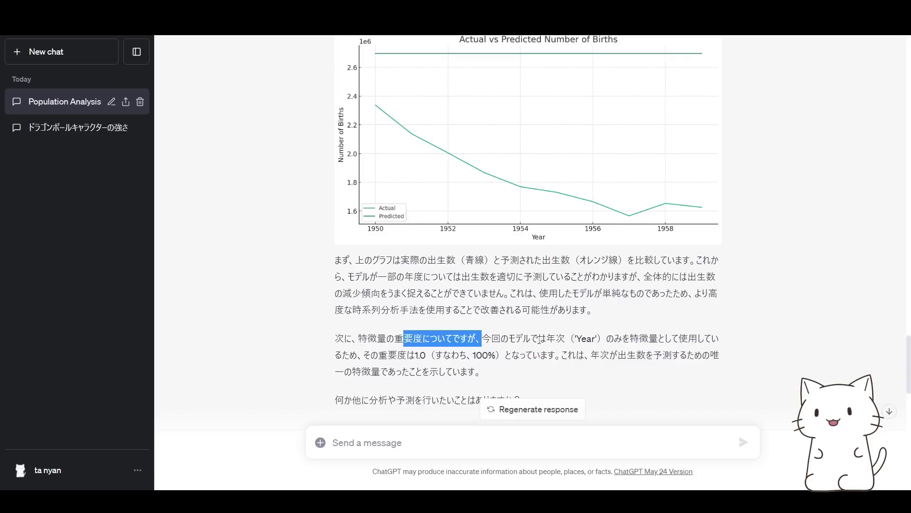
left_click_drag(548, 338, 679, 338)
left_click_drag(364, 354, 544, 357)
left_click(557, 329)
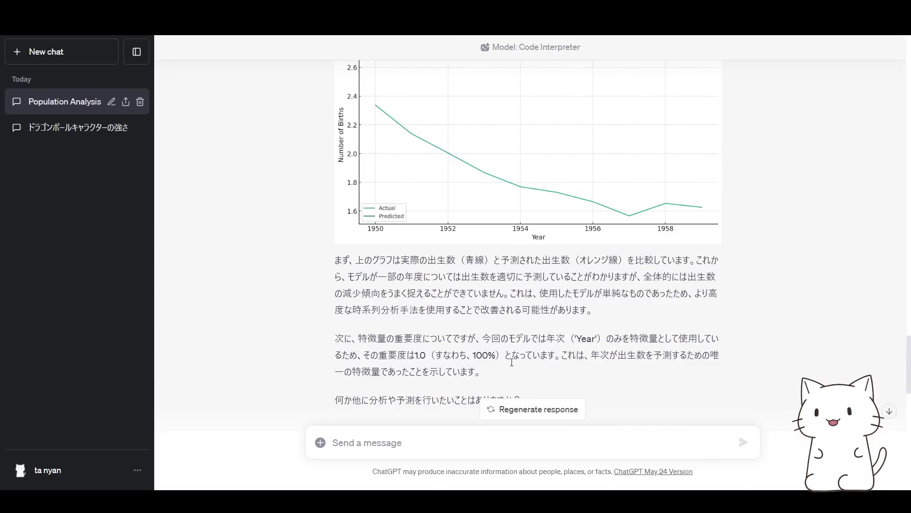
scroll(462, 307, "up", 3)
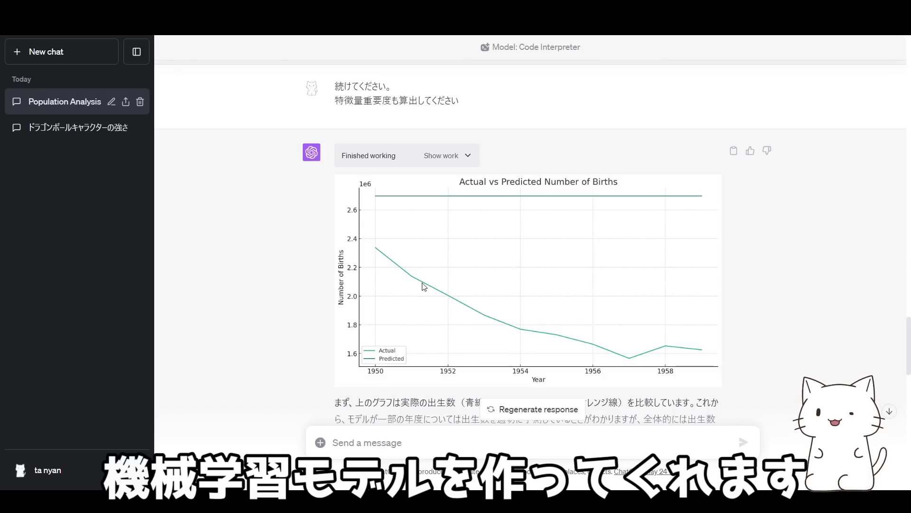
Step: Read the follow-up question on the poor prediction, the three listed causes and the suggestion of an ARIMA model
scroll(424, 286, "down", 5)
left_click_drag(344, 357, 336, 359)
left_click(366, 361)
left_click_drag(343, 357, 639, 371)
scroll(522, 240, "down", 5)
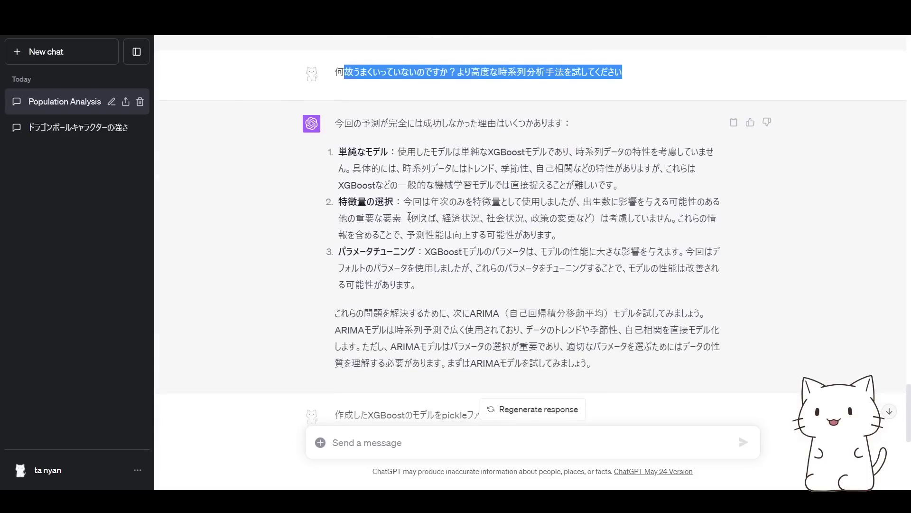
left_click_drag(338, 152, 398, 153)
left_click_drag(348, 202, 394, 201)
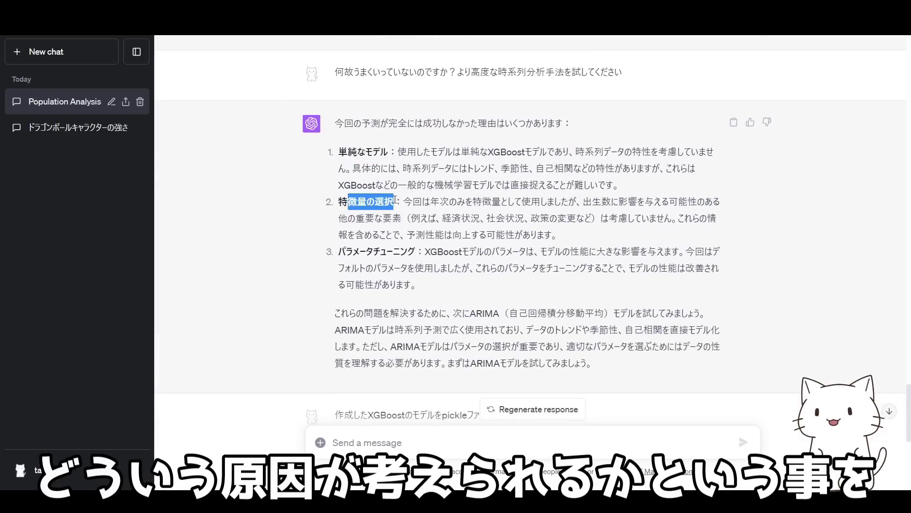
left_click_drag(353, 251, 394, 251)
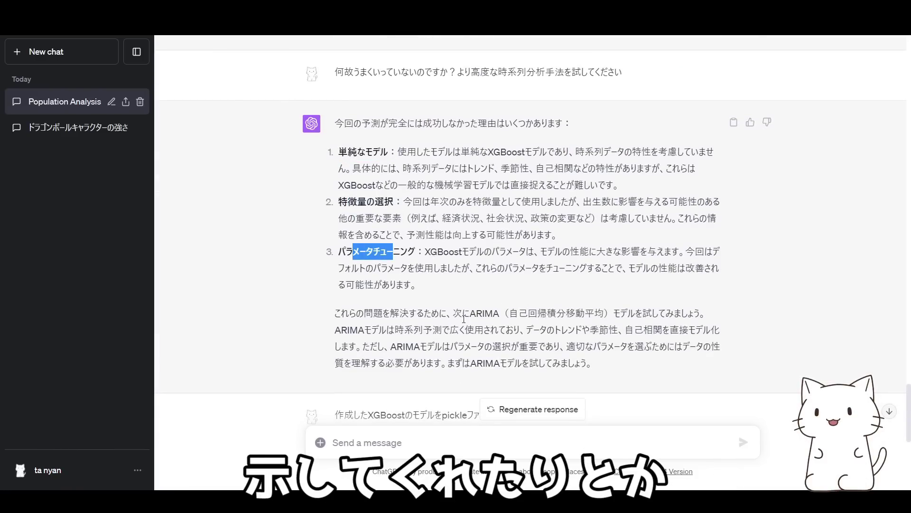
left_click_drag(470, 313, 590, 314)
left_click(502, 334)
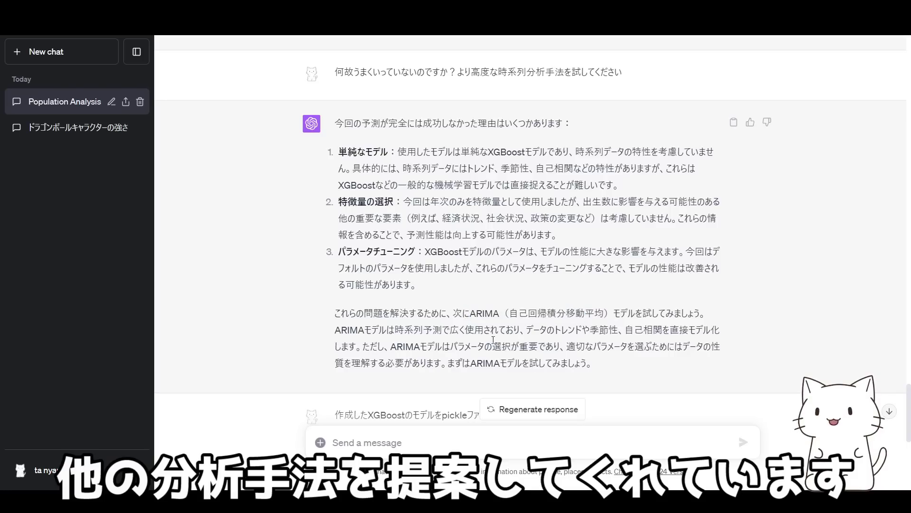
Step: Review the request to output the XGBoost model as a pickle file and check the work behind the xgboost_model.pkl reply
scroll(427, 266, "down", 4)
left_click_drag(359, 225, 546, 225)
left_click(368, 226)
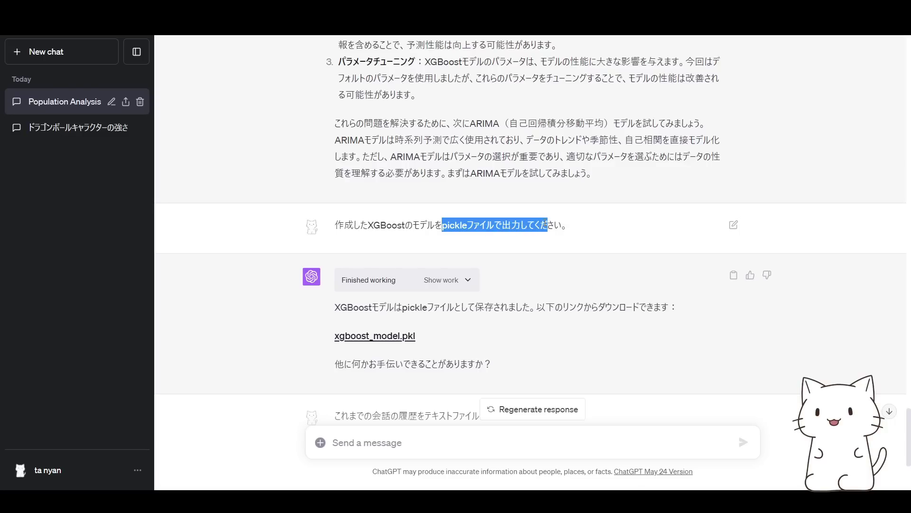
left_click(473, 280)
scroll(472, 277, "down", 4)
scroll(471, 277, "up", 1)
scroll(472, 277, "down", 1)
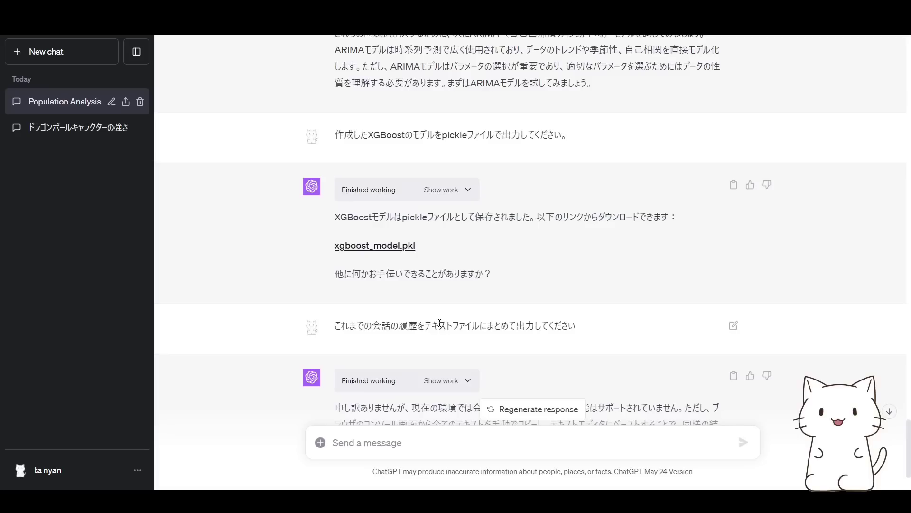
Step: Read the reply to the conversation history text file request and expand its code to examine the error
scroll(381, 351, "down", 1)
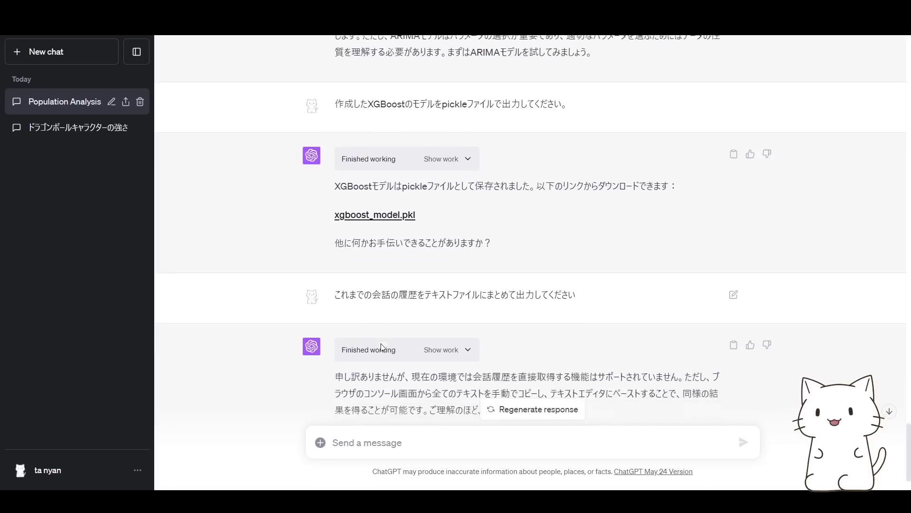
scroll(427, 339, "up", 1)
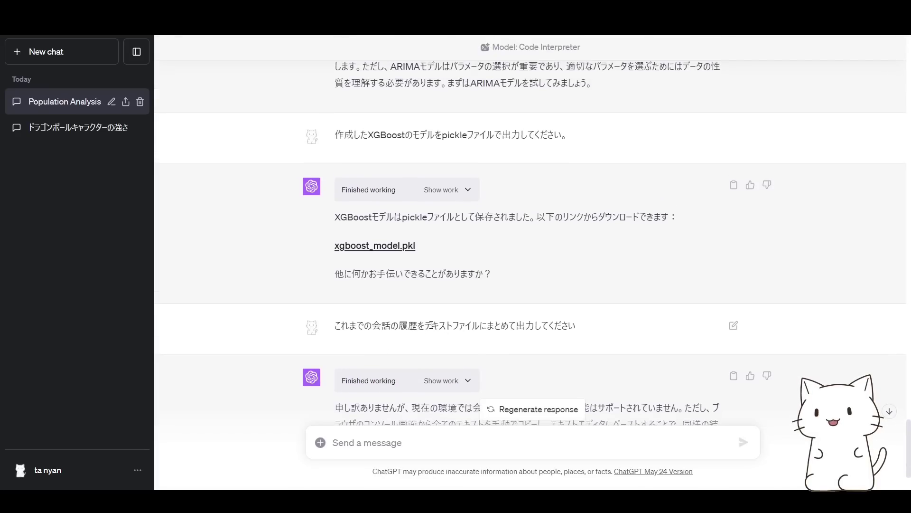
scroll(480, 311, "down", 2)
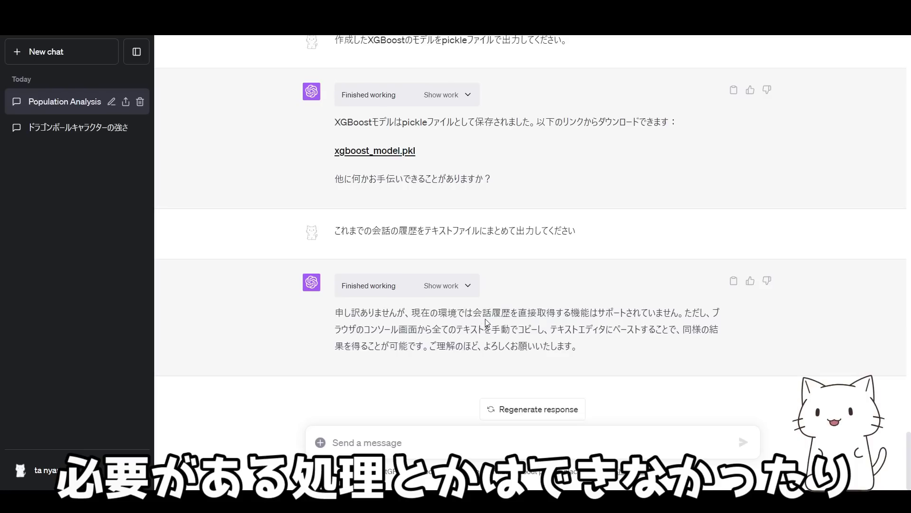
left_click(446, 286)
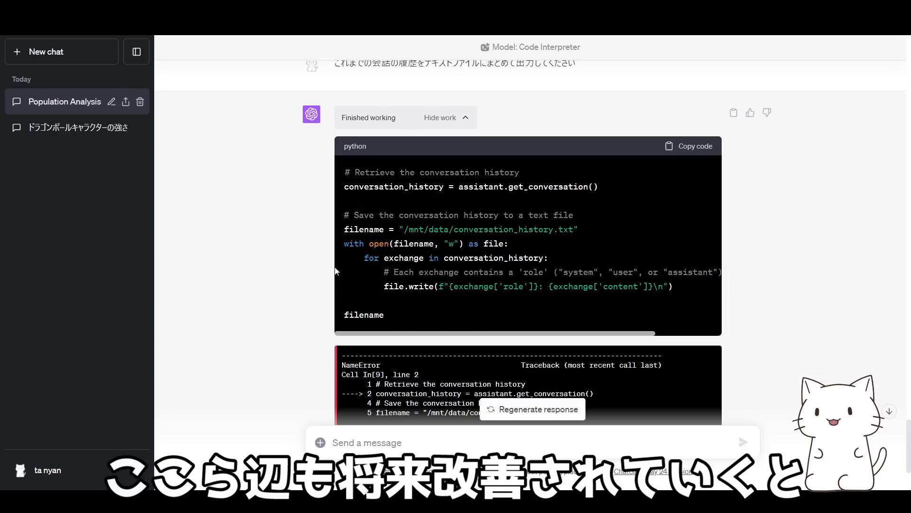
scroll(309, 300, "down", 3)
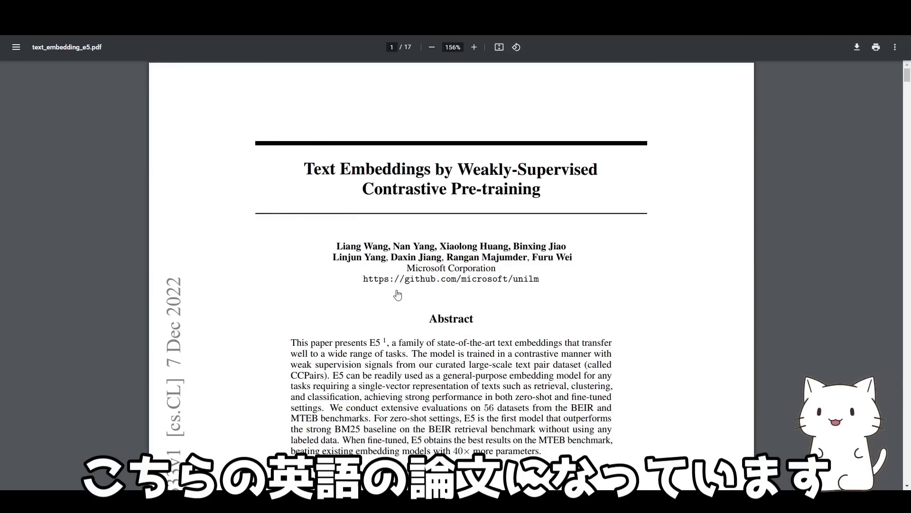
Step: Switch to the PDF viewer and skim the opening pages of the English paper text_embedding_e5.pdf
scroll(409, 297, "down", 20)
scroll(410, 297, "down", 10)
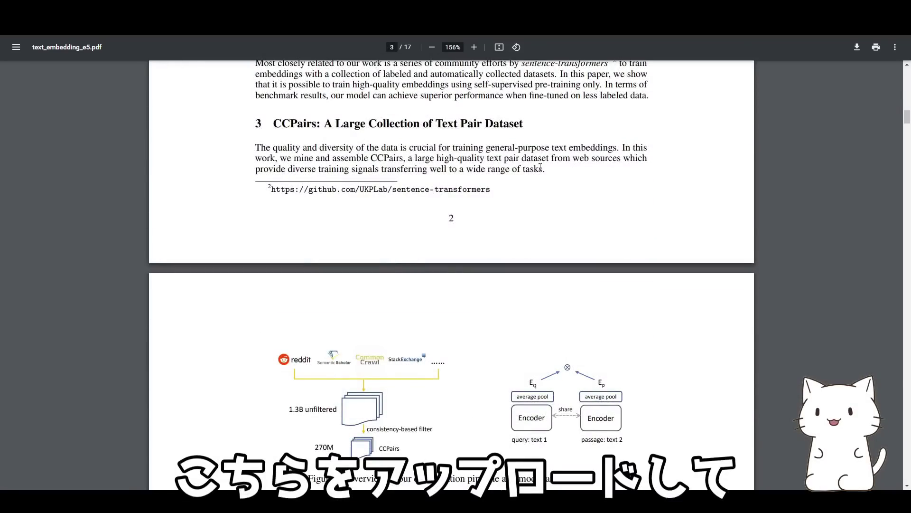
scroll(728, 74, "down", 12)
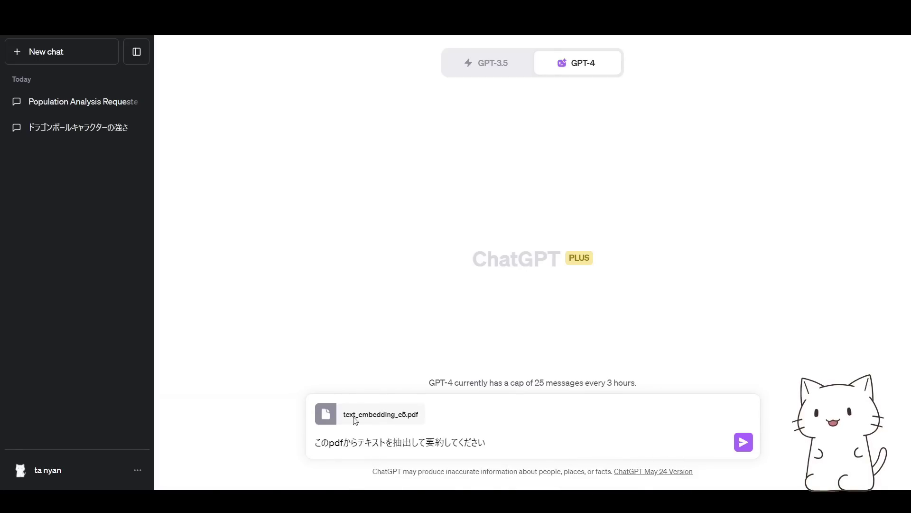
Step: In a new ChatGPT chat with text_embedding_e5.pdf attached, send the message "このpdfからテキストを抽出して要約してください"
left_click_drag(332, 442, 372, 455)
left_click(458, 442)
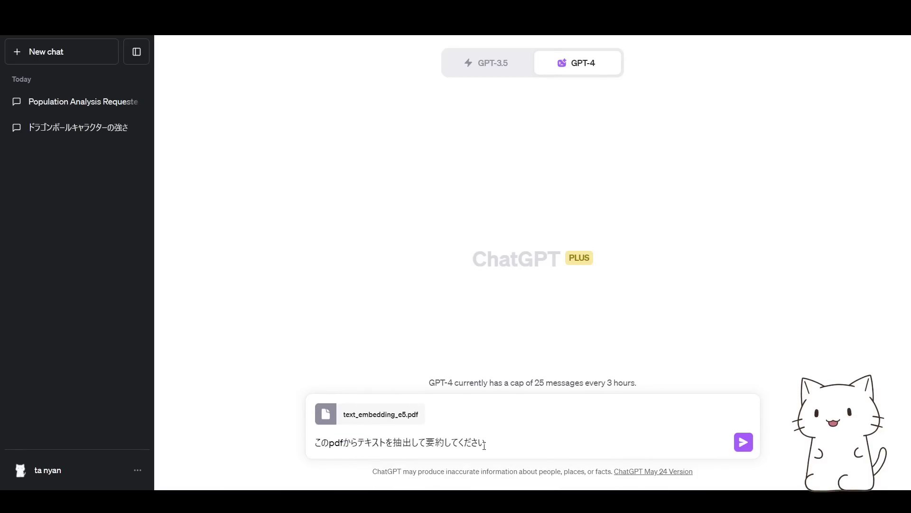
key("Return")
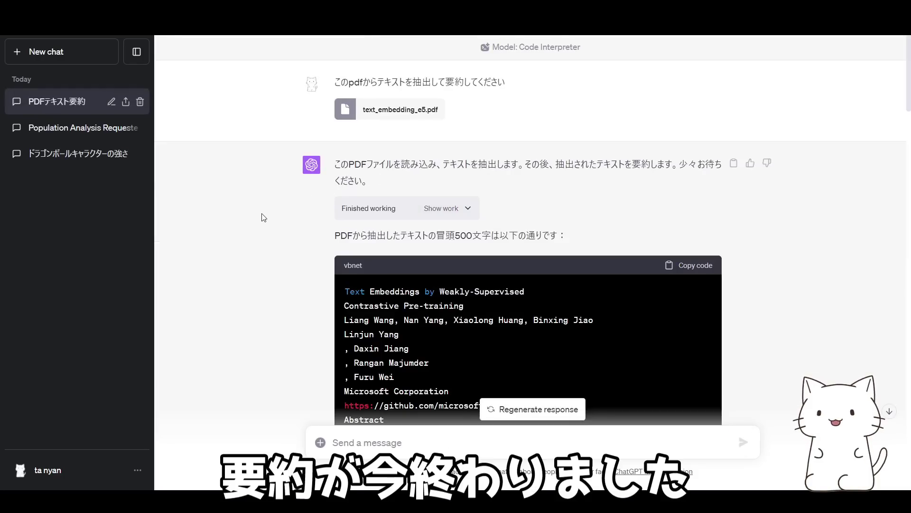
Step: Read how the reply extracts the first 500 characters of the PDF, plans the summary and reports the text length
scroll(306, 212, "down", 1)
scroll(306, 211, "down", 1)
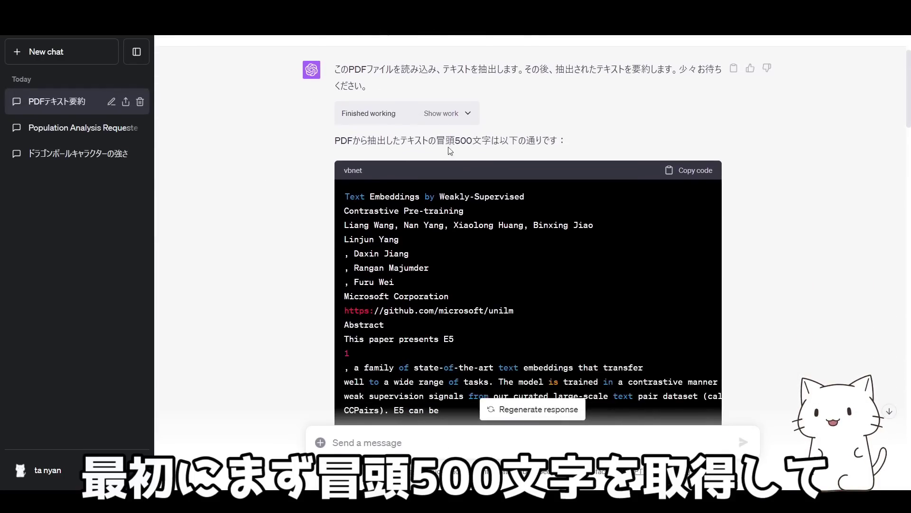
left_click_drag(437, 140, 484, 138)
scroll(484, 137, "down", 4)
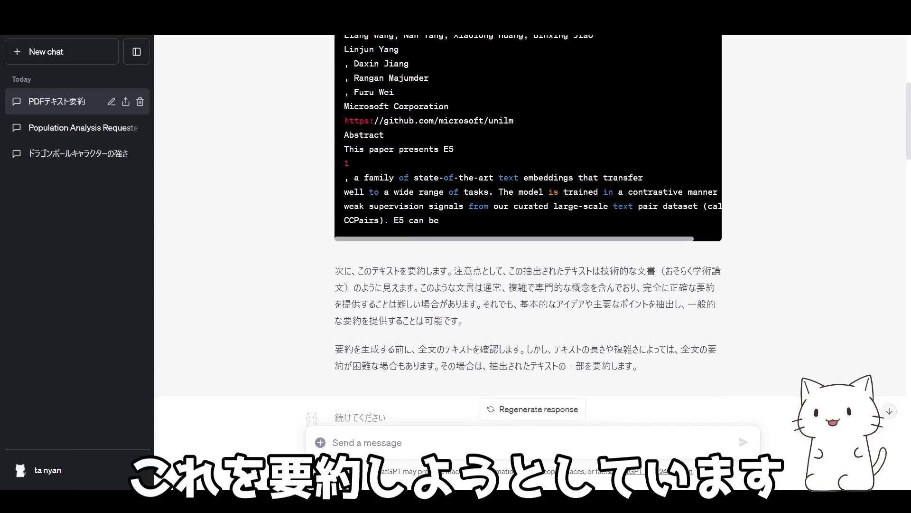
scroll(471, 277, "down", 7)
left_click_drag(407, 163, 443, 164)
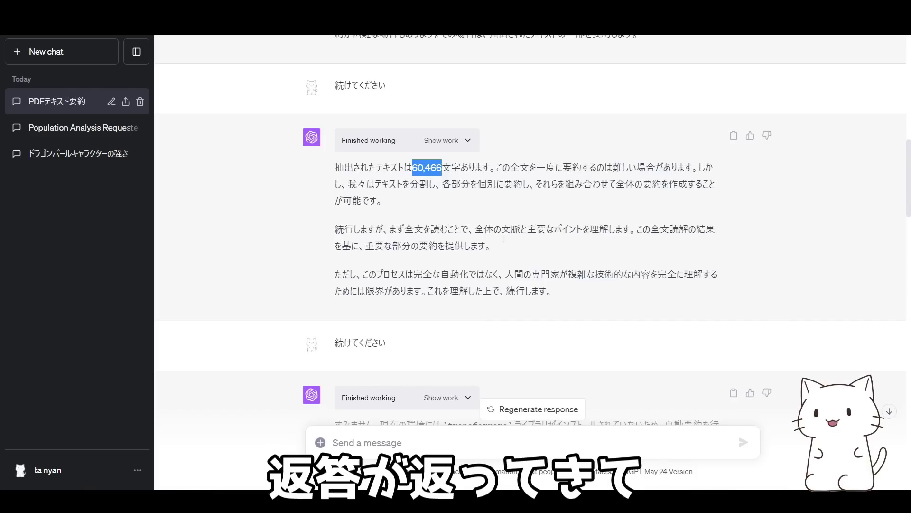
Step: Read the reply about the transformers library and its offer to summarise parts of the text manually
scroll(507, 257, "down", 5)
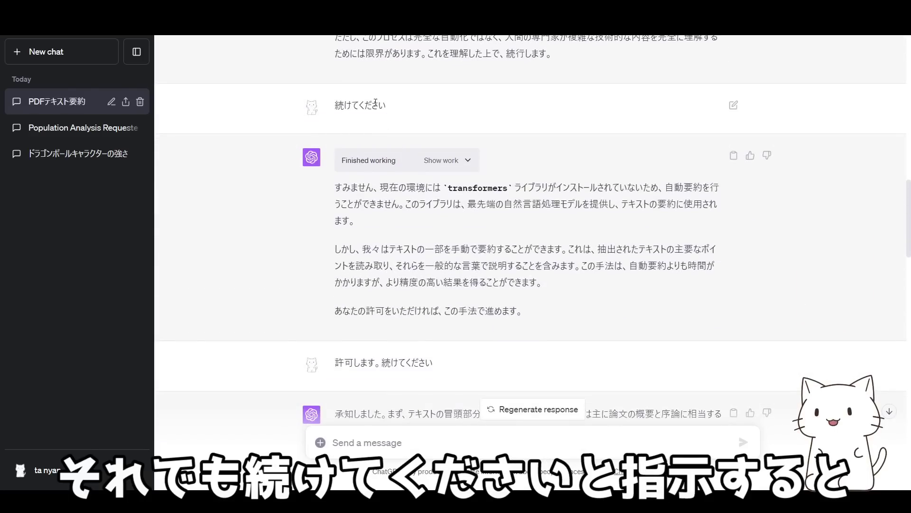
scroll(441, 165, "down", 2)
left_click_drag(448, 93, 507, 93)
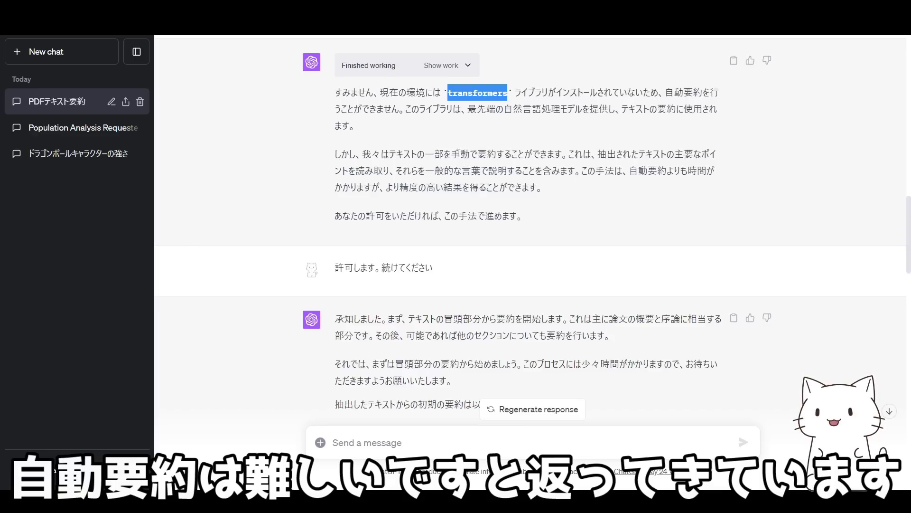
scroll(459, 152, "down", 1)
left_click_drag(435, 107, 544, 107)
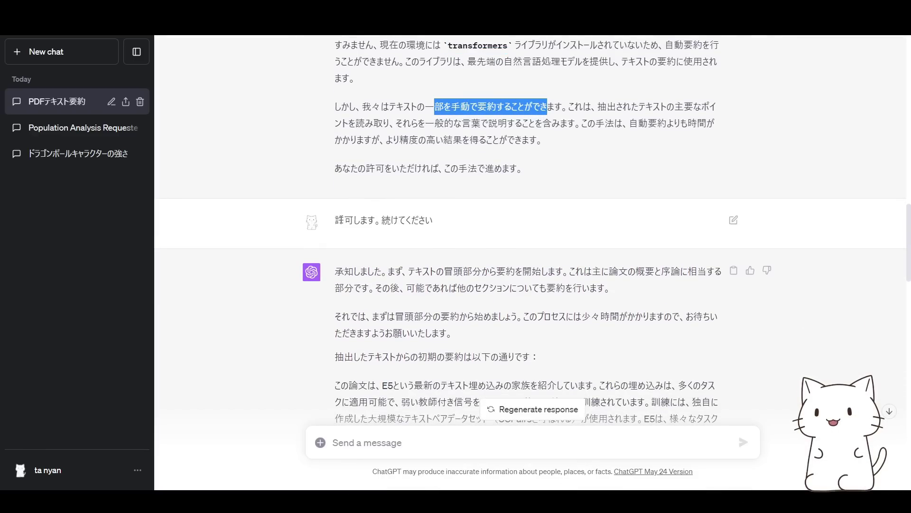
Step: Read the initial summary of the paper's opening section on E5 text embeddings and the plan for the remaining sections
scroll(375, 142, "down", 3)
scroll(427, 169, "down", 1)
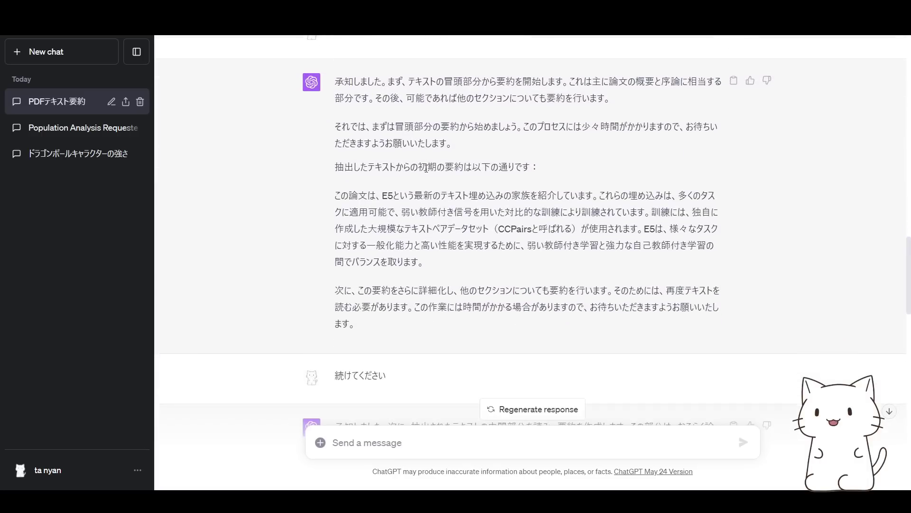
left_click_drag(387, 127, 518, 129)
left_click_drag(342, 194, 426, 266)
scroll(506, 284, "down", 2)
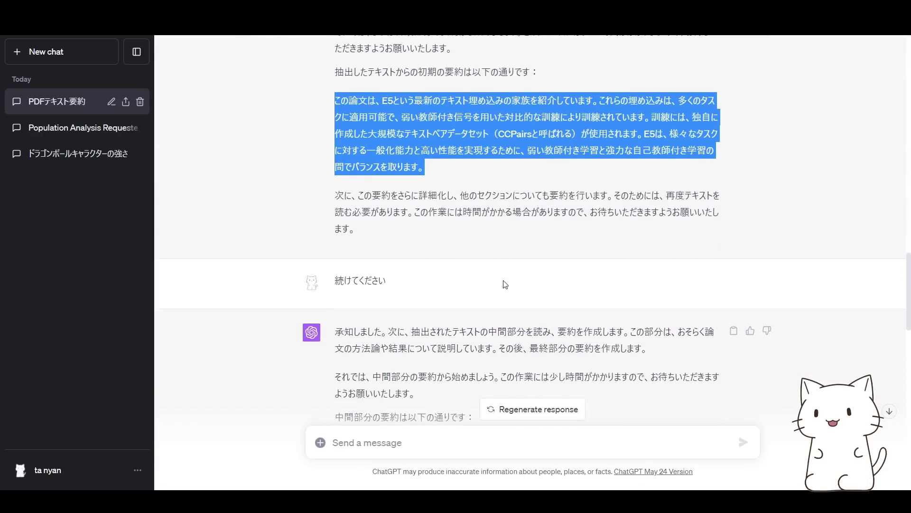
Step: Read the reply's summary of the paper's middle section on CCPairs and E5 training, through to the plan for the final section
left_click_drag(456, 198, 608, 198)
scroll(564, 200, "down", 3)
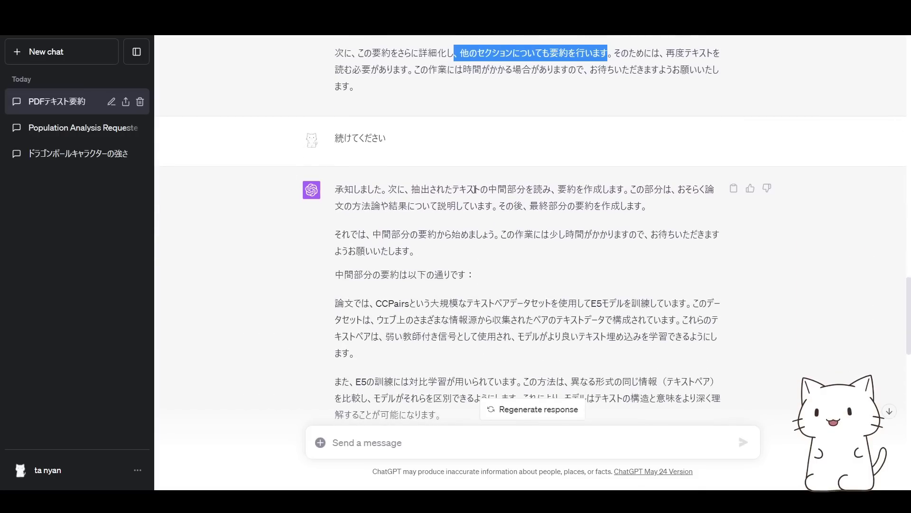
scroll(539, 157, "up", 1)
scroll(399, 201, "down", 3)
double_click(355, 184)
left_click_drag(356, 184, 466, 180)
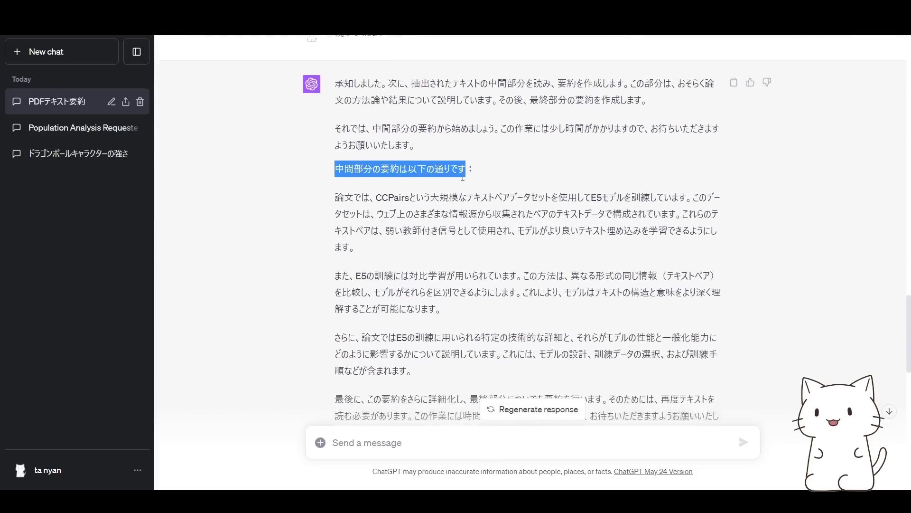
scroll(466, 180, "down", 1)
left_click_drag(335, 158, 413, 240)
scroll(424, 211, "down", 3)
scroll(474, 280, "down", 1)
left_click_drag(470, 219, 596, 220)
scroll(446, 234, "down", 1)
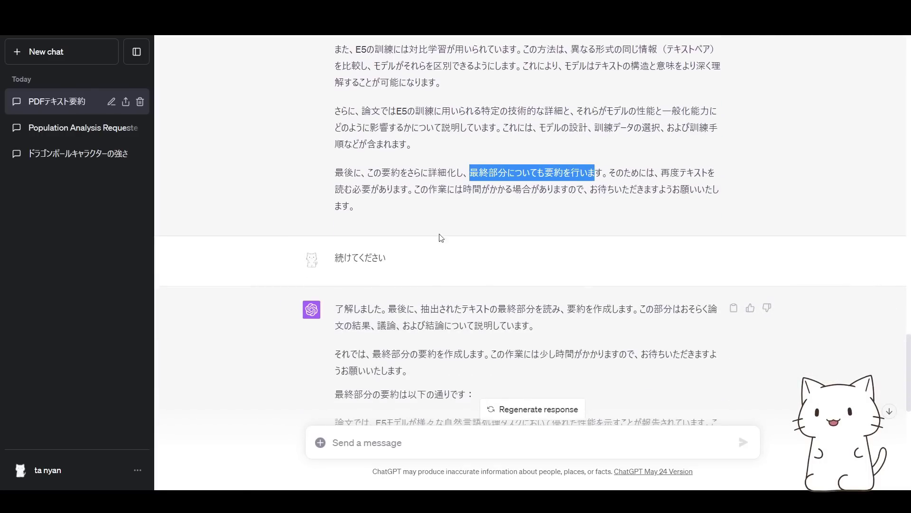
Step: Read the reply's summary of the paper's final section on E5 performance and conclusions, including the closing note
scroll(360, 273, "down", 3)
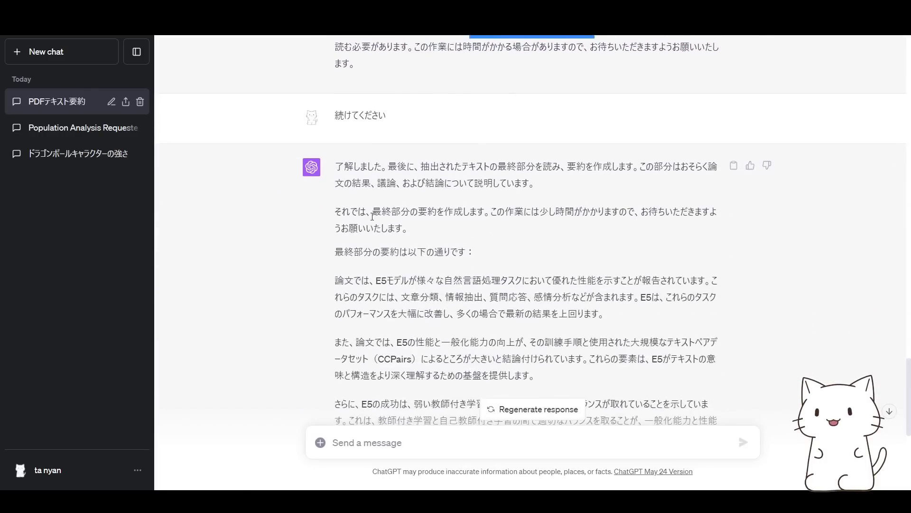
scroll(372, 216, "down", 1)
left_click_drag(336, 204, 470, 206)
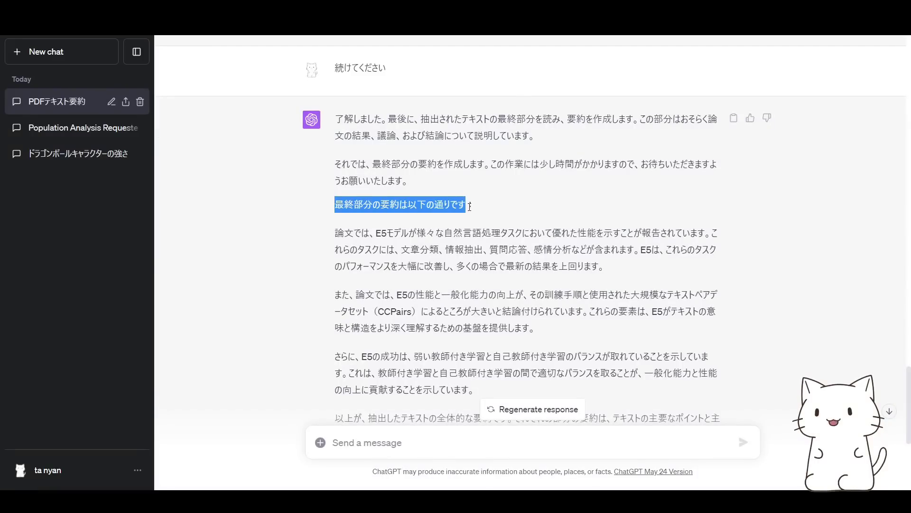
left_click_drag(336, 233, 475, 280)
scroll(386, 246, "down", 2)
left_click(476, 245)
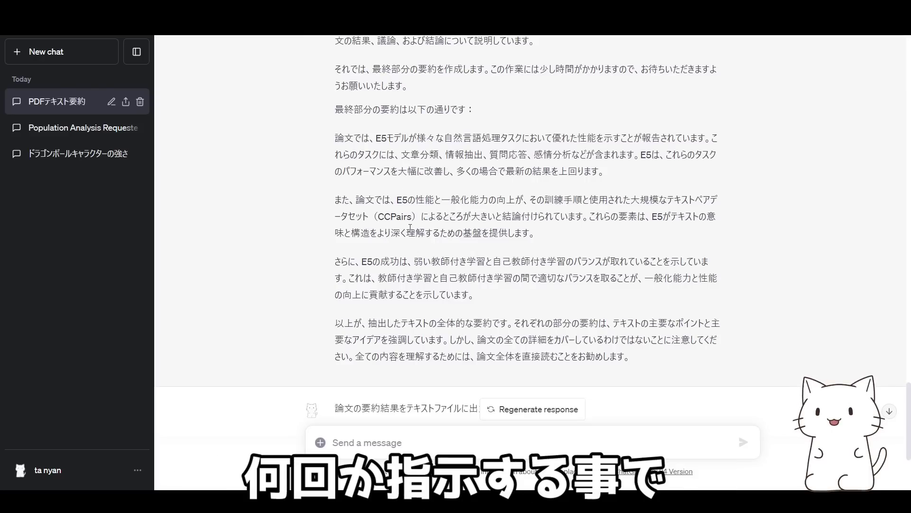
Step: Review the request "論文の要約結果をテキストファイルに出力してください" and the reply with its download link
scroll(425, 264, "down", 3)
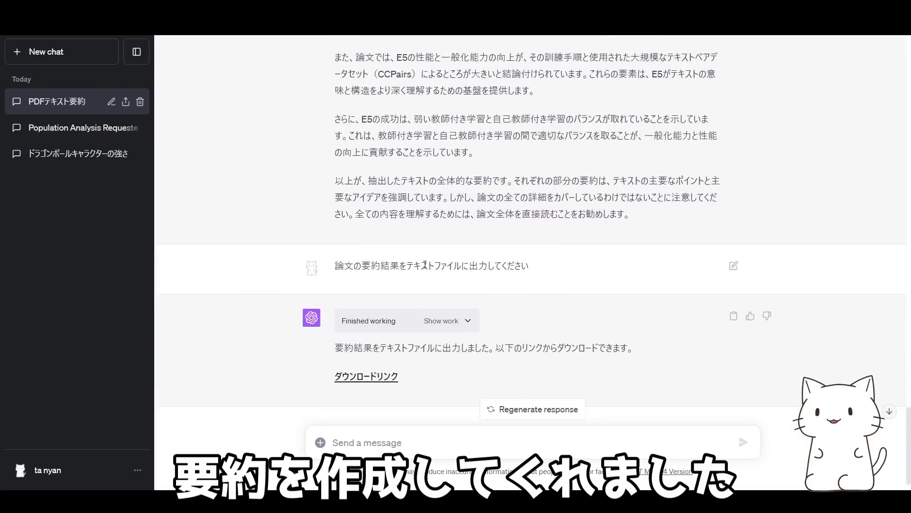
scroll(425, 264, "down", 1)
left_click_drag(338, 234, 510, 234)
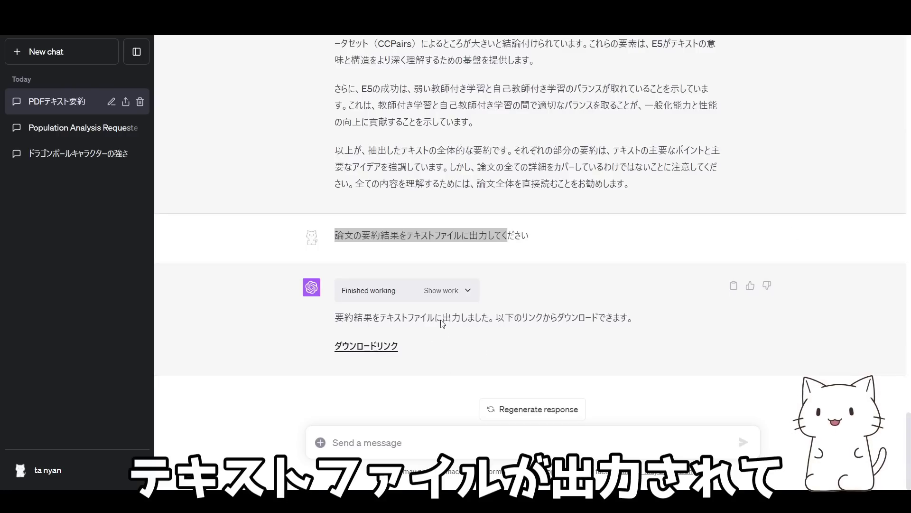
Step: Switch to the summary text file in Notepad, widen its window and examine the initial, middle and final section summaries
left_click(662, 180)
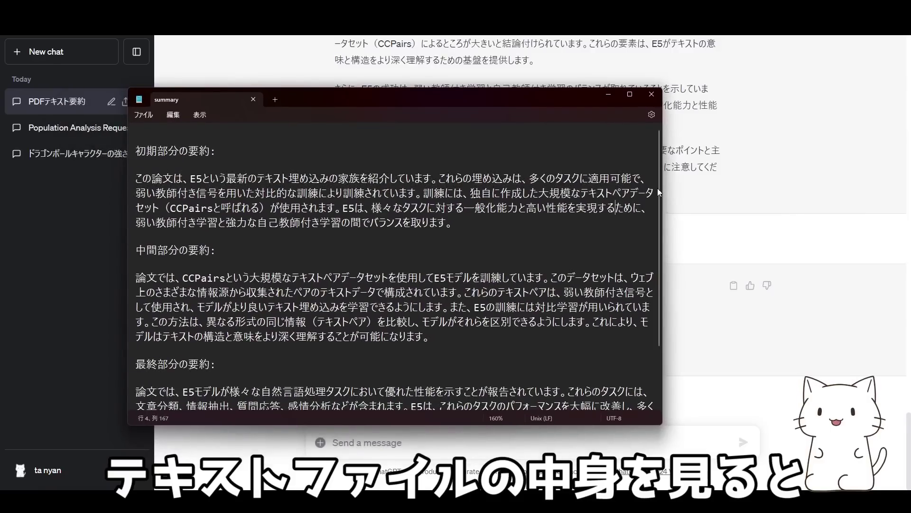
left_click_drag(659, 192, 790, 192)
left_click_drag(146, 151, 210, 151)
left_click_drag(147, 236, 194, 245)
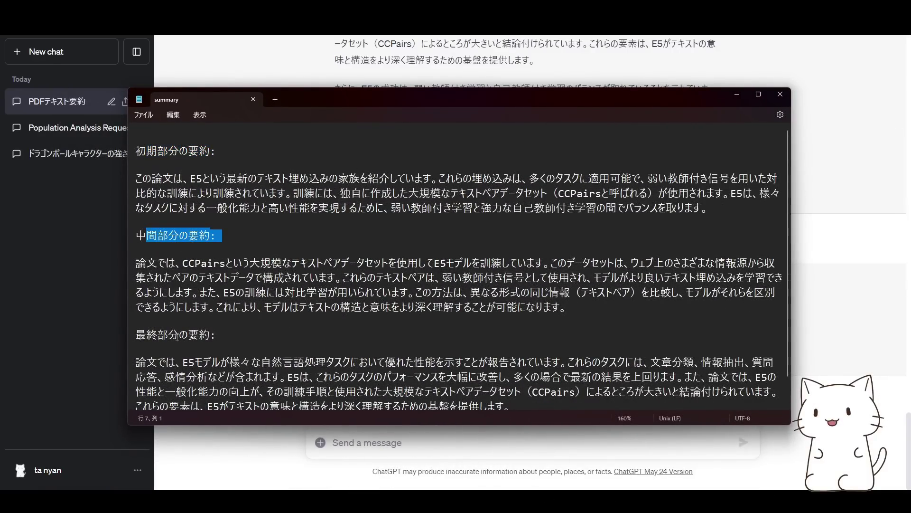
left_click_drag(158, 334, 200, 334)
scroll(461, 266, "down", 1)
left_click_drag(136, 305, 136, 151)
left_click(417, 279)
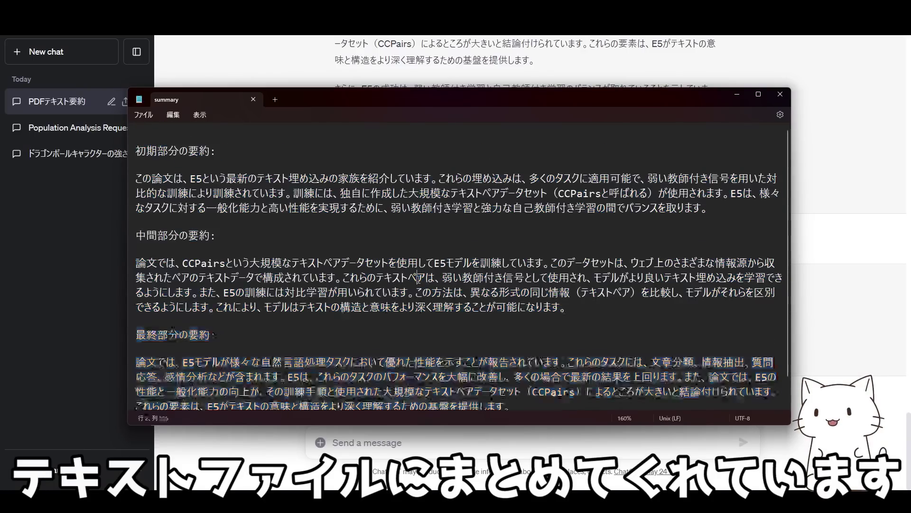
scroll(540, 291, "down", 1)
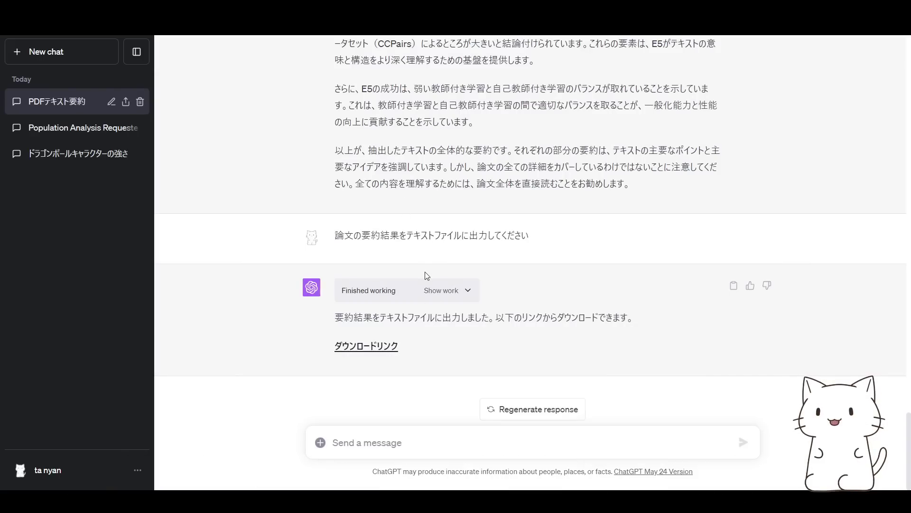
scroll(428, 276, "up", 1)
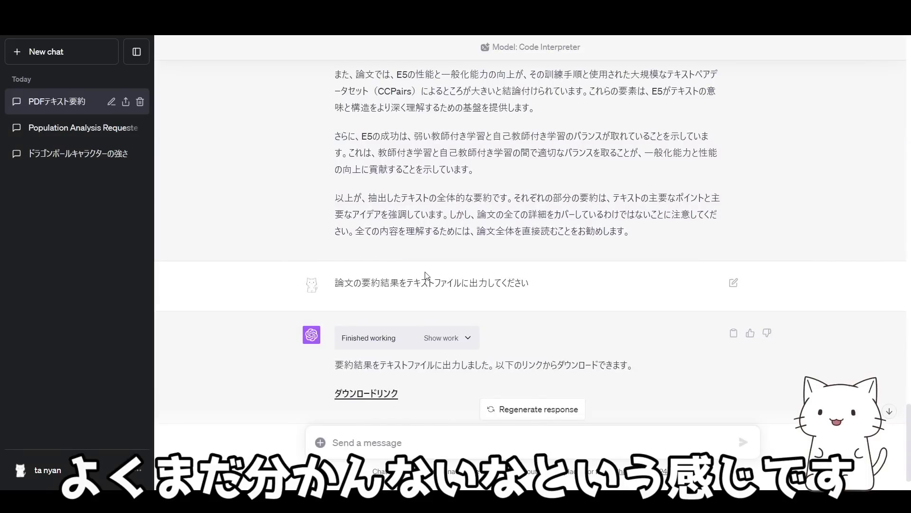
scroll(427, 275, "down", 1)
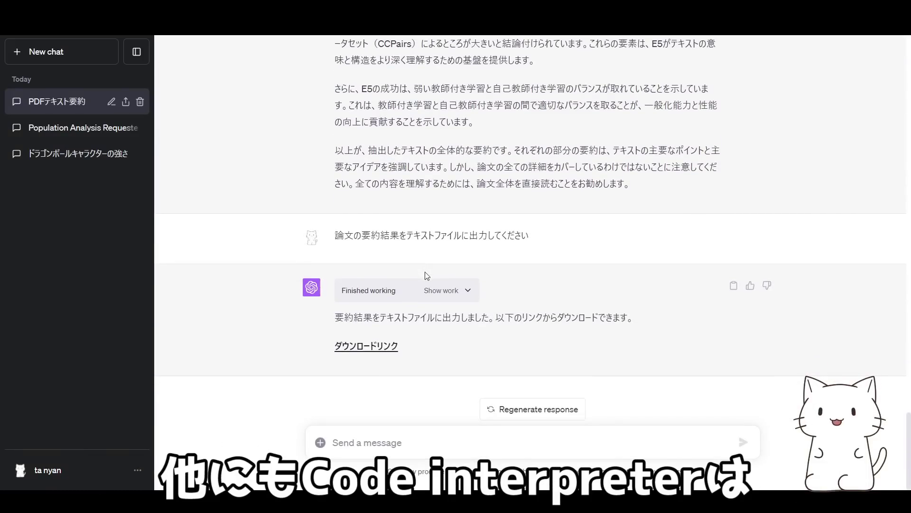